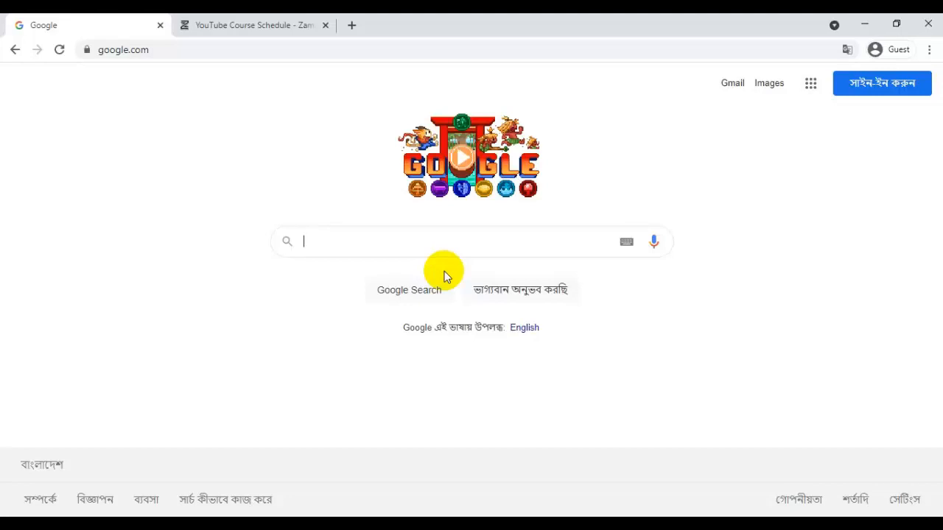
# From Google sign-in, begin creating a new Google account for yourself
pyautogui.click(878, 92)
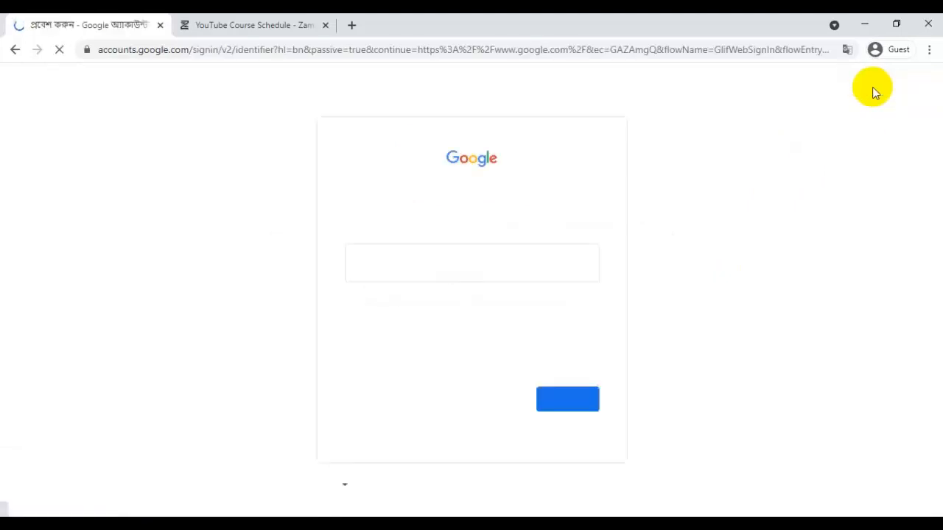
pyautogui.click(404, 276)
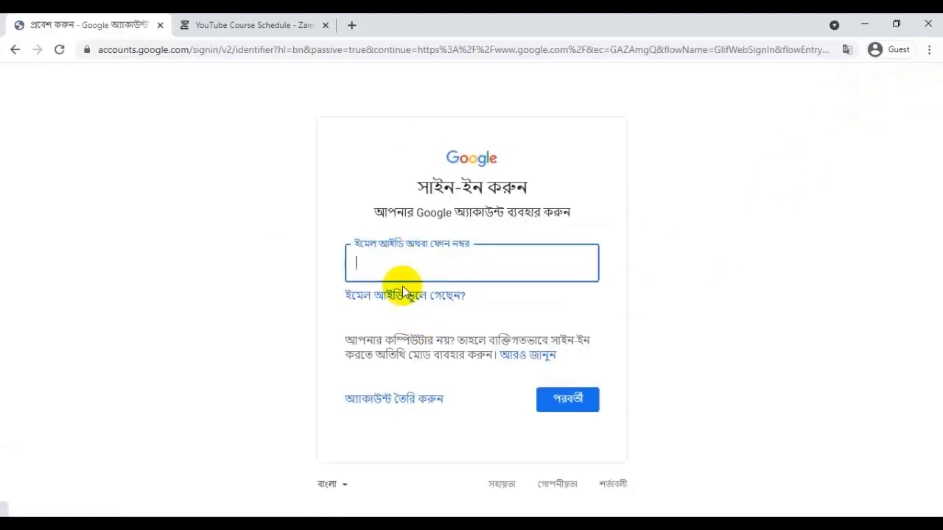
pyautogui.click(398, 402)
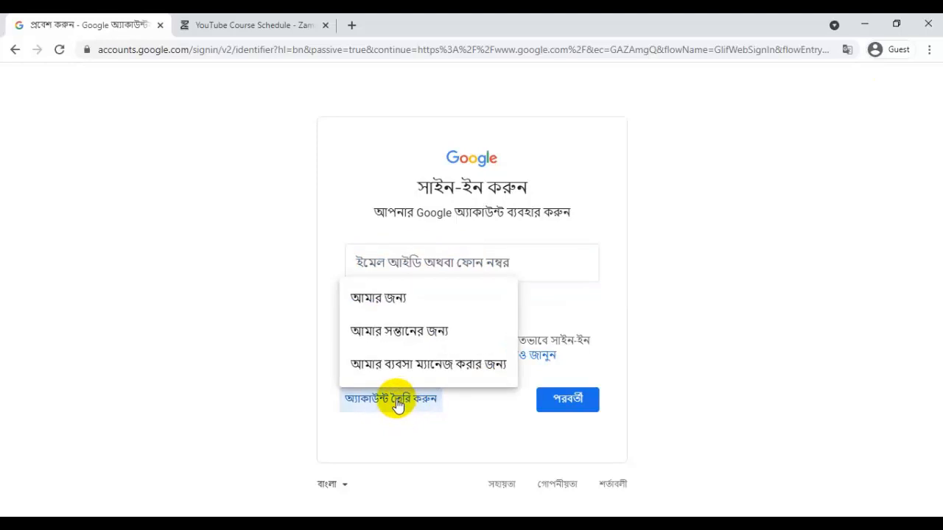
pyautogui.click(426, 303)
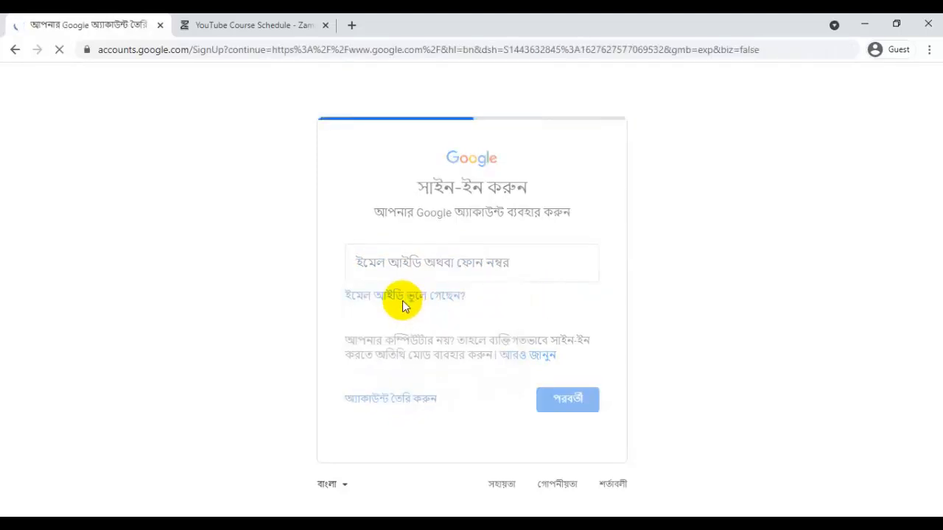
# Enter the account holder's first name, surname and a desired username
pyautogui.click(277, 225)
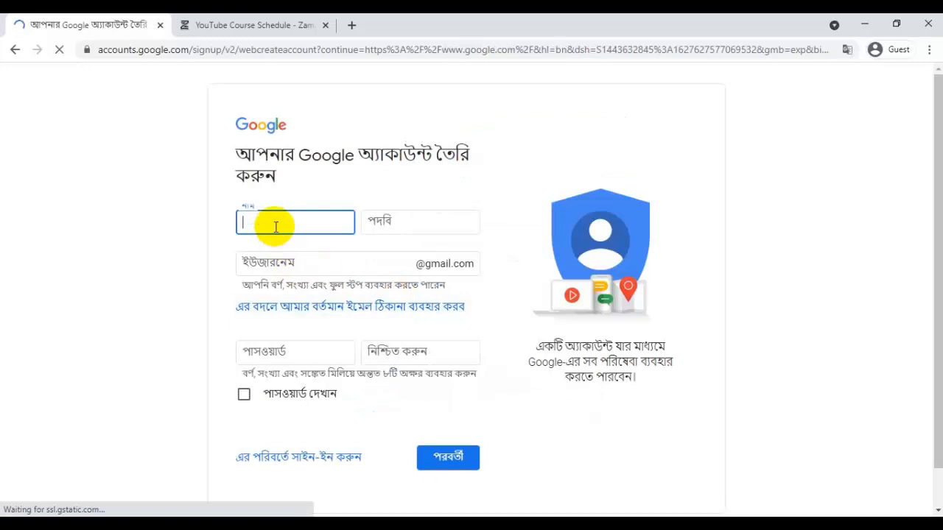
pyautogui.write('Ra')
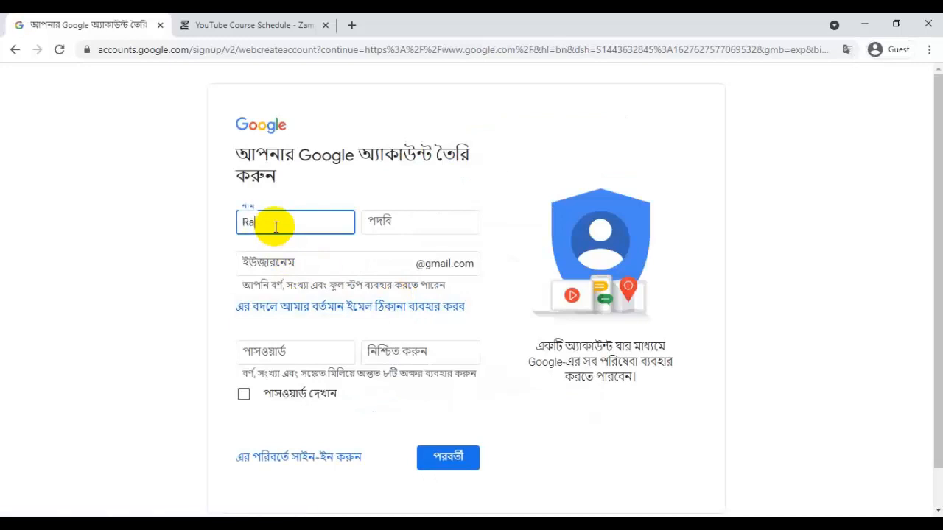
pyautogui.write('biuzzaman')
pyautogui.click(375, 231)
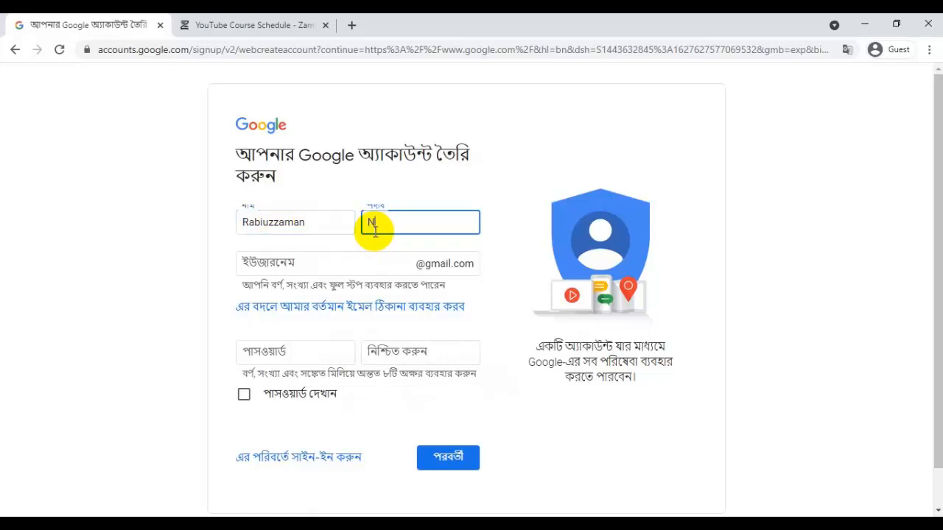
pyautogui.write('Niloy')
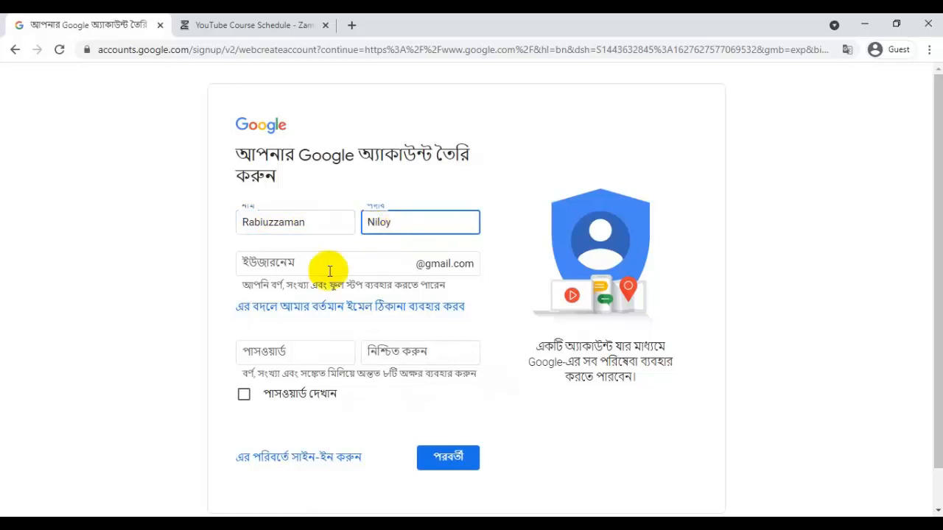
pyautogui.click(305, 270)
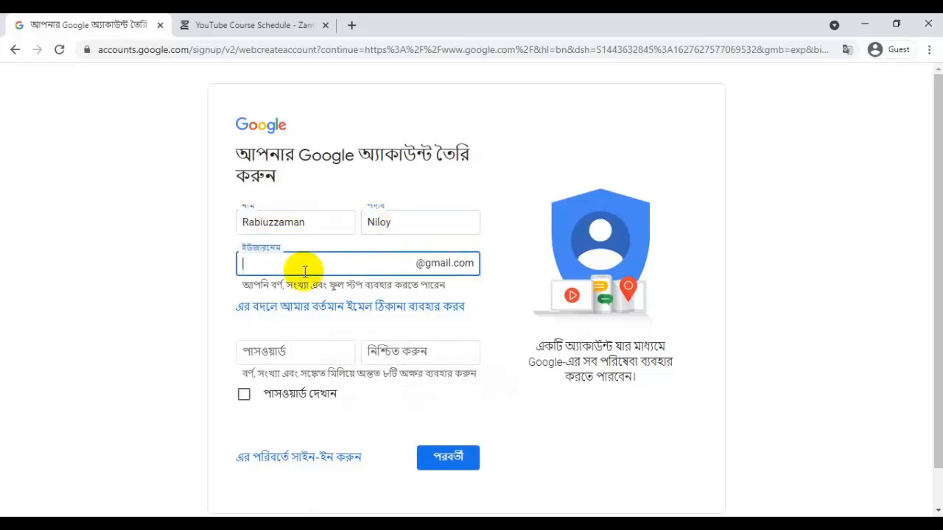
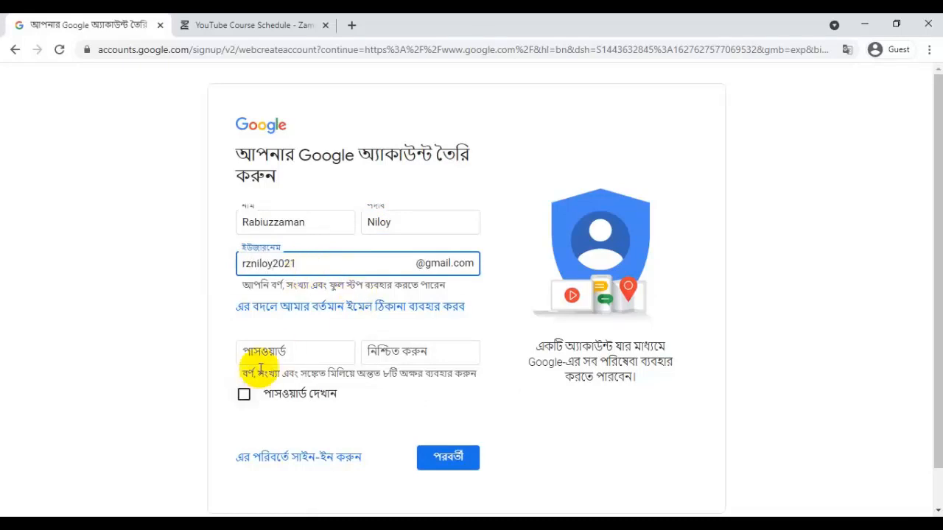
# Append '2' to the taken username, enter and confirm the password, and submit
pyautogui.click(277, 352)
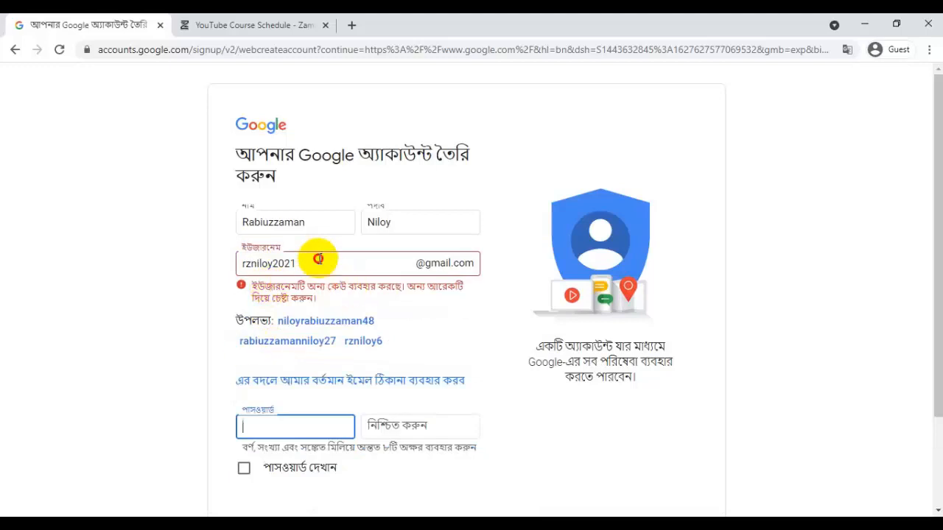
pyautogui.click(319, 258)
pyautogui.write('2')
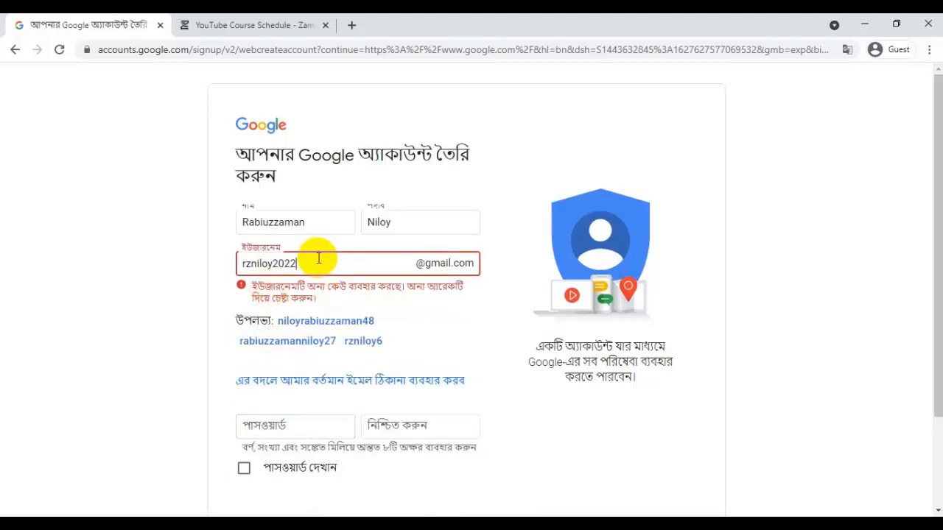
pyautogui.click(304, 421)
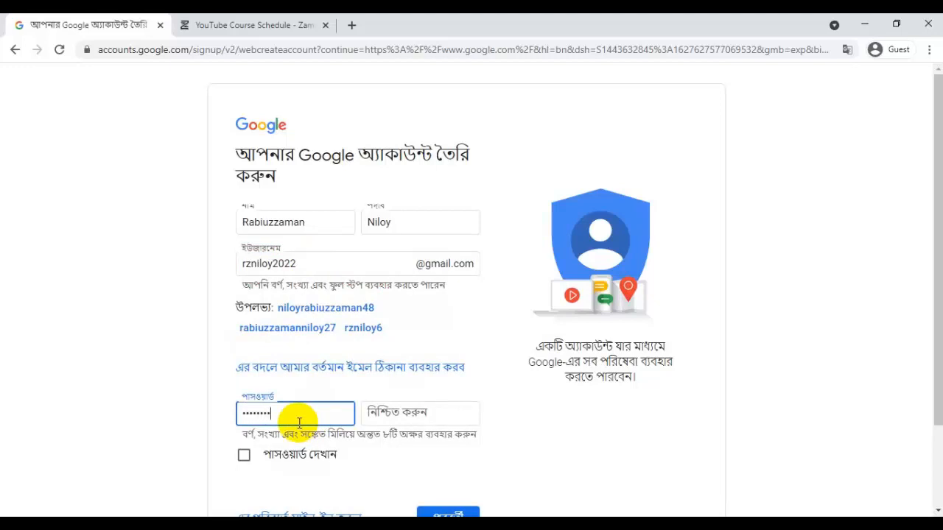
pyautogui.click(392, 417)
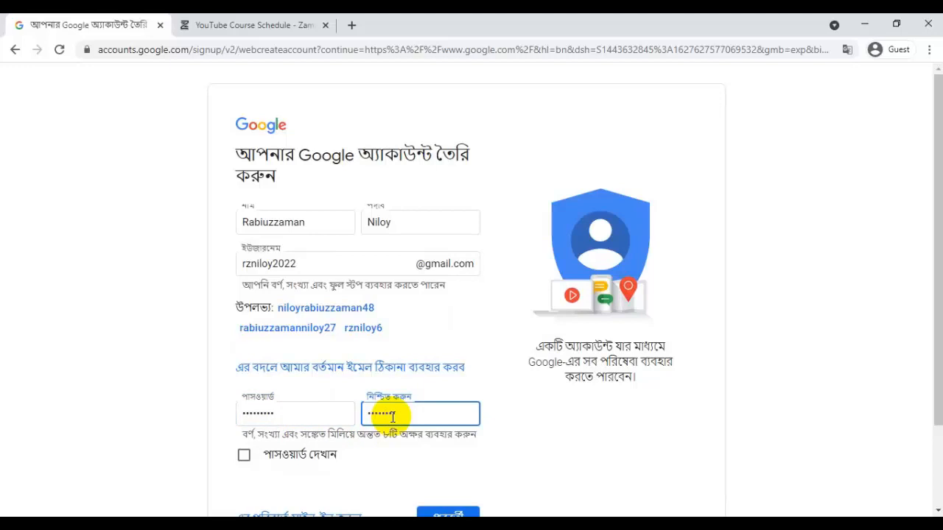
pyautogui.scroll(-2, 516, 417)
pyautogui.click(446, 415)
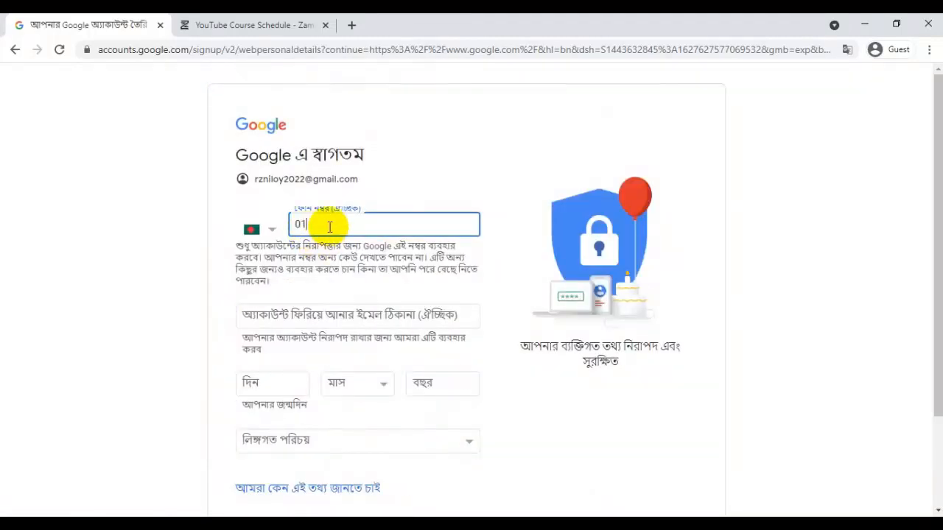
# Enter the phone number and a recovery e-mail address
pyautogui.click(309, 319)
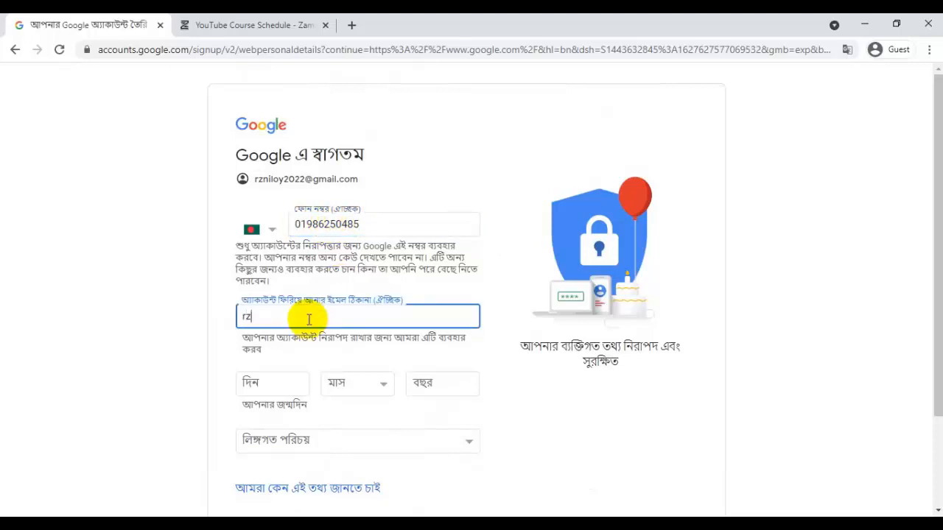
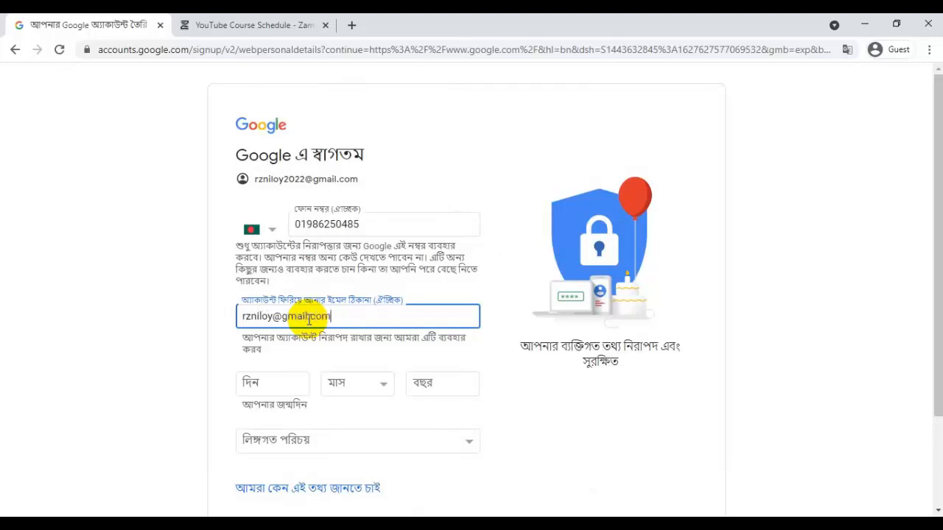
pyautogui.click(279, 389)
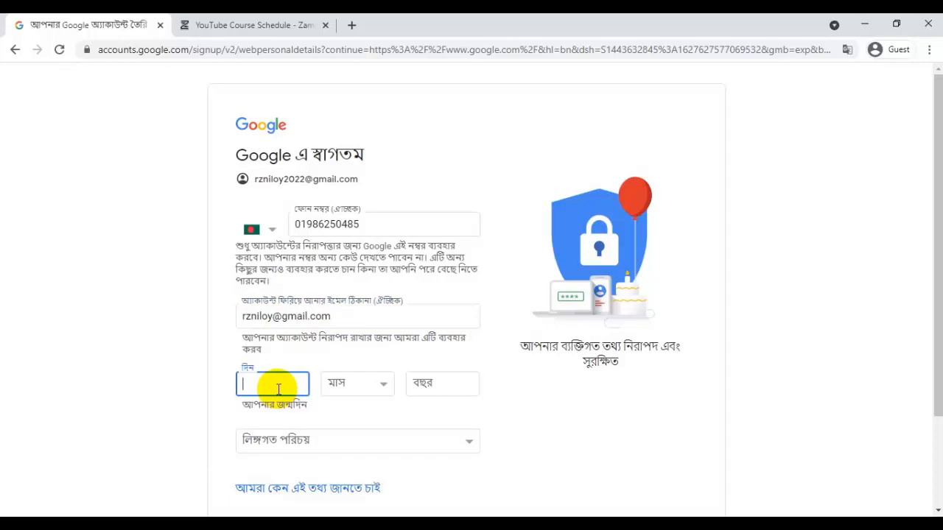
pyautogui.click(358, 384)
pyautogui.click(344, 275)
pyautogui.click(441, 384)
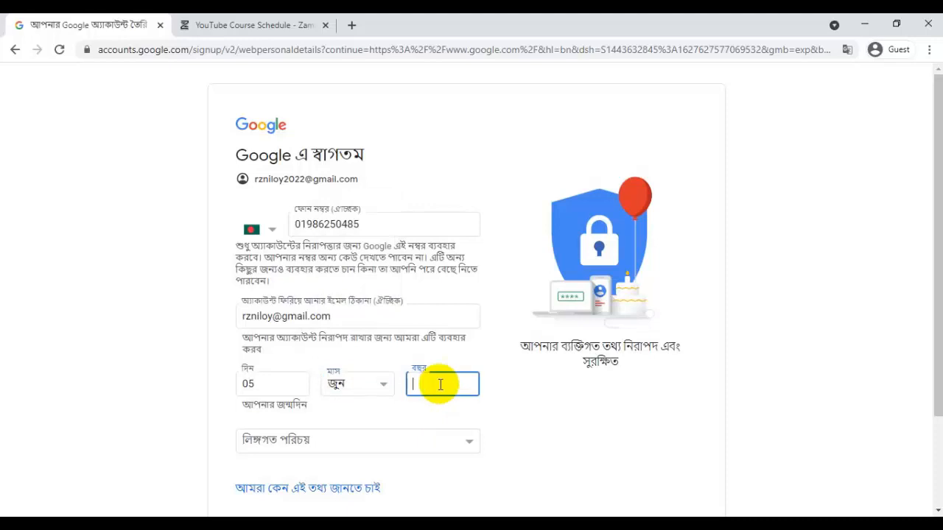
pyautogui.write('1996')
pyautogui.scroll(-1, 533, 415)
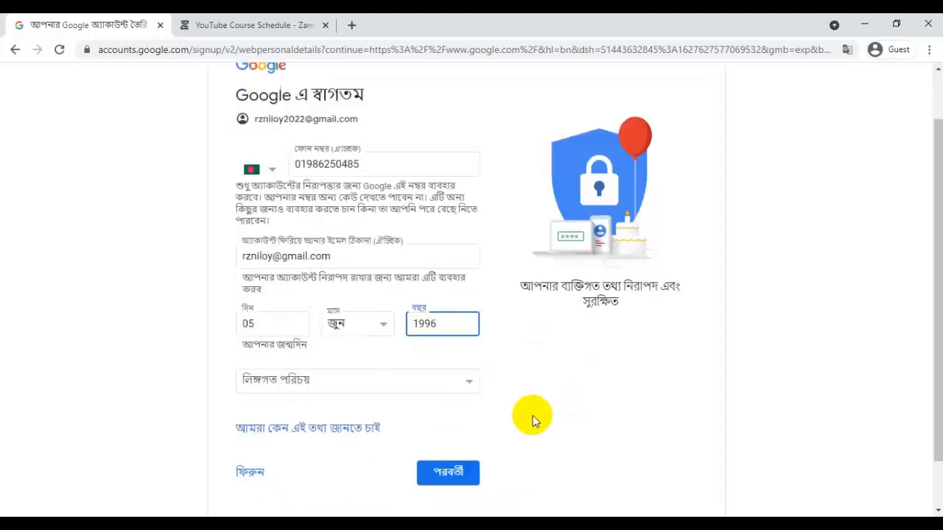
pyautogui.click(332, 376)
pyautogui.click(269, 406)
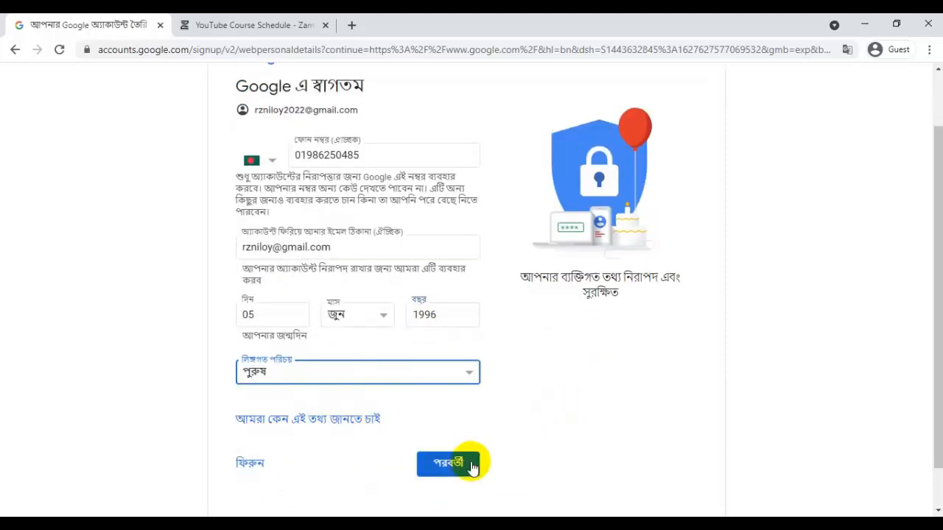
pyautogui.click(466, 468)
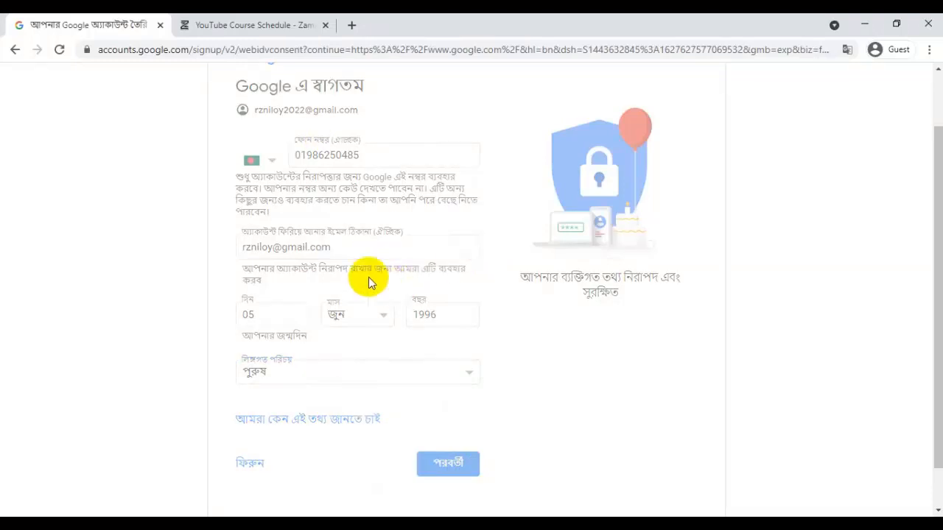
# Send an SMS code to the phone and enter the received code to verify it
pyautogui.scroll(1, 358, 278)
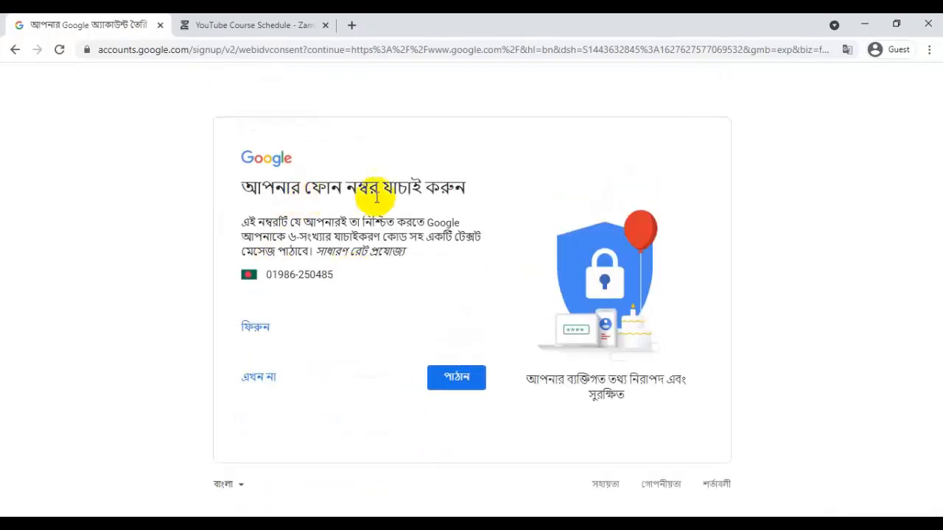
pyautogui.click(448, 382)
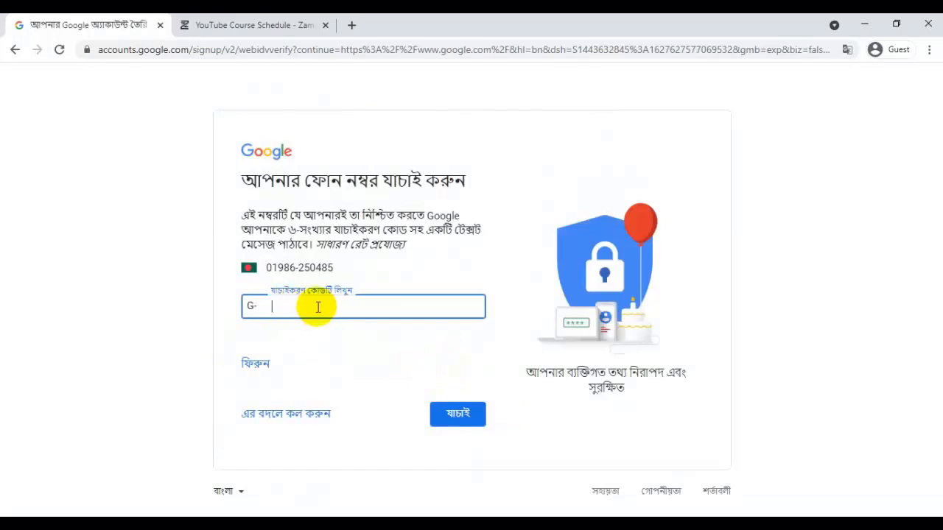
pyautogui.click(305, 306)
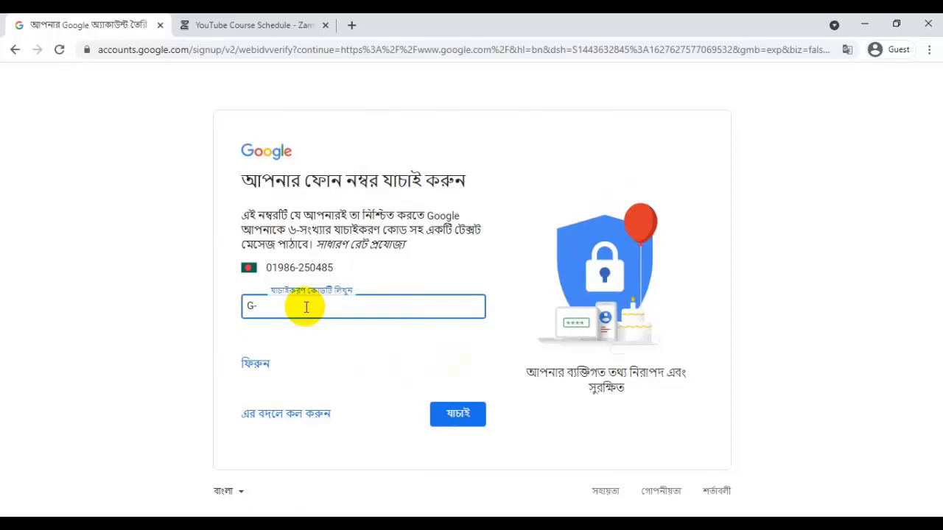
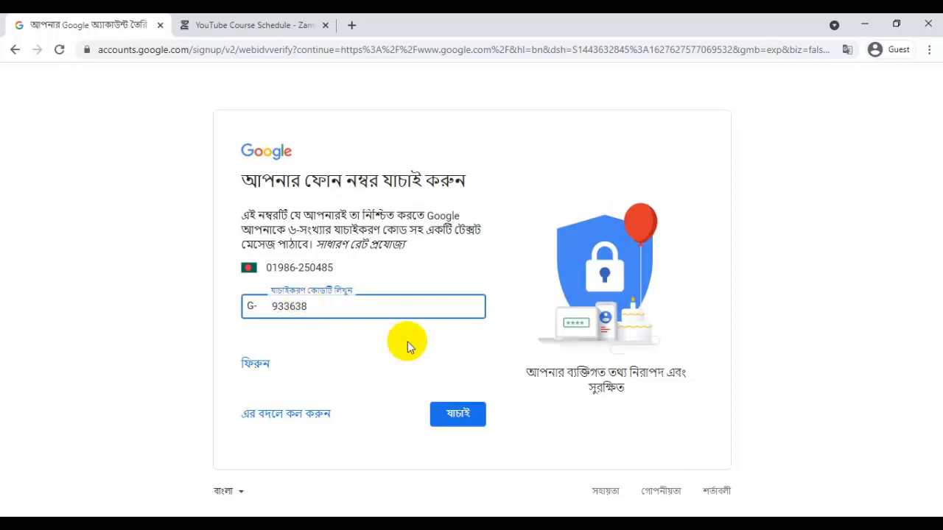
pyautogui.click(451, 411)
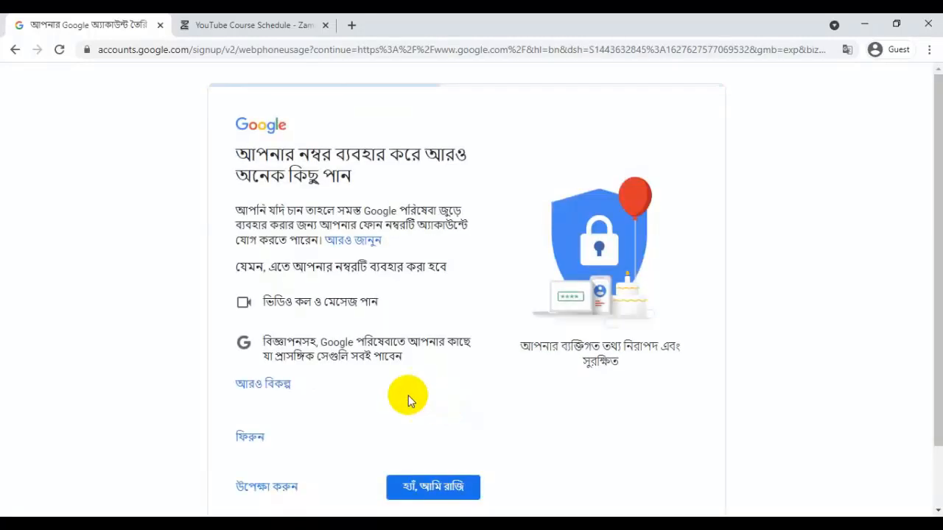
# Agree to link the phone number with 'Yes, I'm in' and accept the Privacy and Terms
pyautogui.scroll(-1, 322, 387)
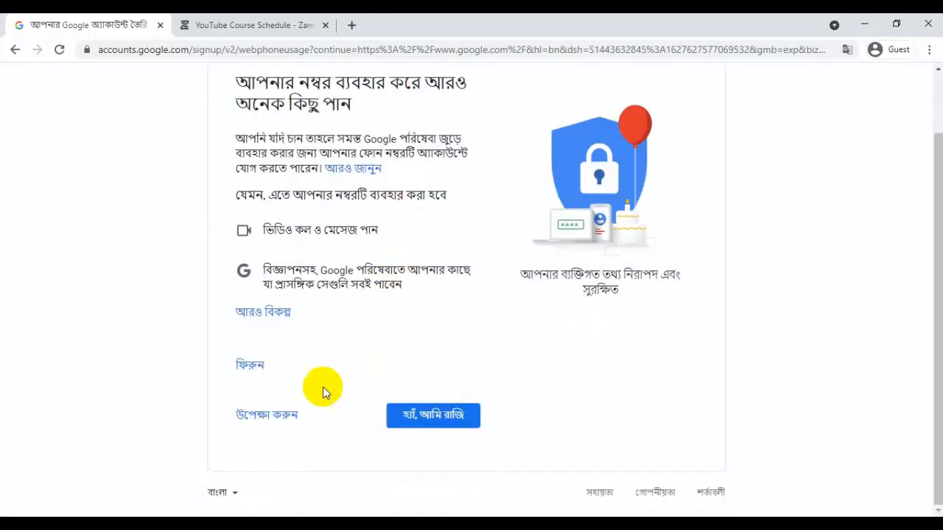
pyautogui.click(422, 418)
pyautogui.scroll(-15, 498, 416)
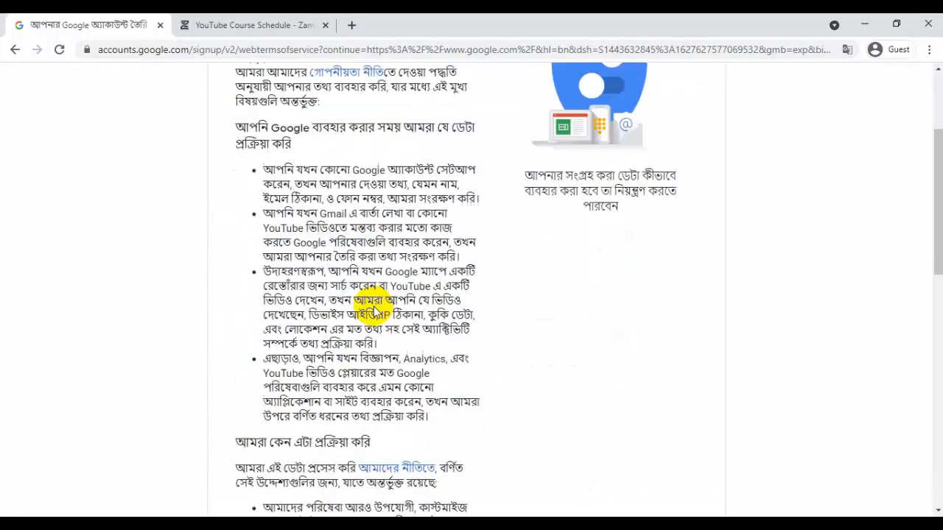
pyautogui.click(472, 424)
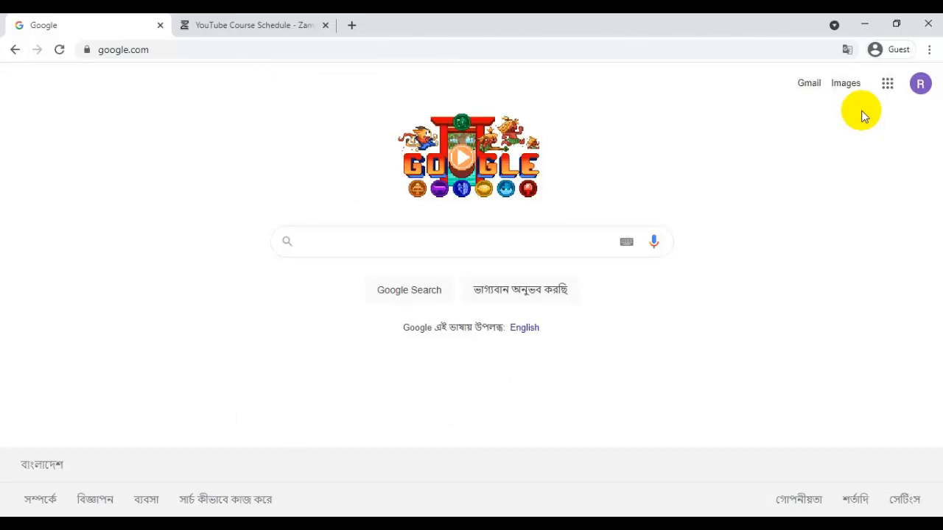
# Open Gmail from the Google homepage and dismiss the Google Meet popup
pyautogui.click(810, 90)
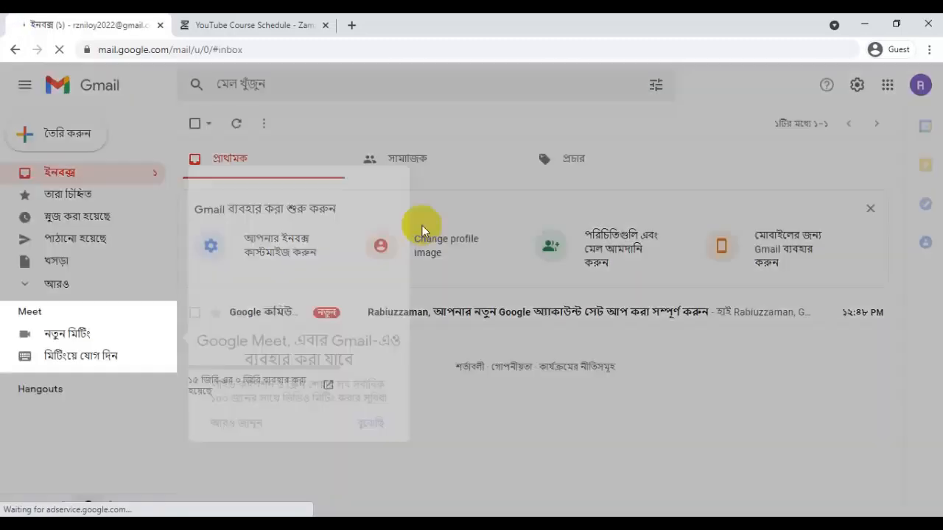
pyautogui.click(369, 426)
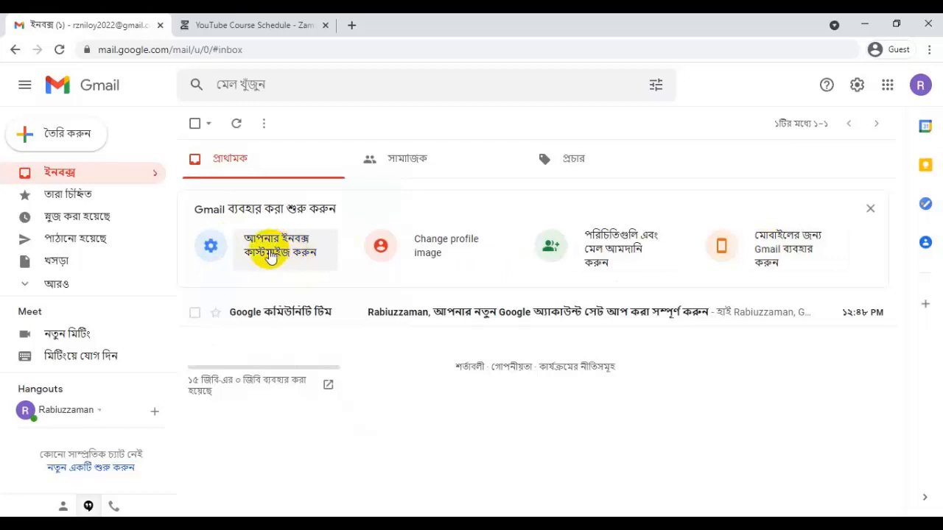
# Review the General settings via 'Customize your inbox', then return to the inbox
pyautogui.click(271, 254)
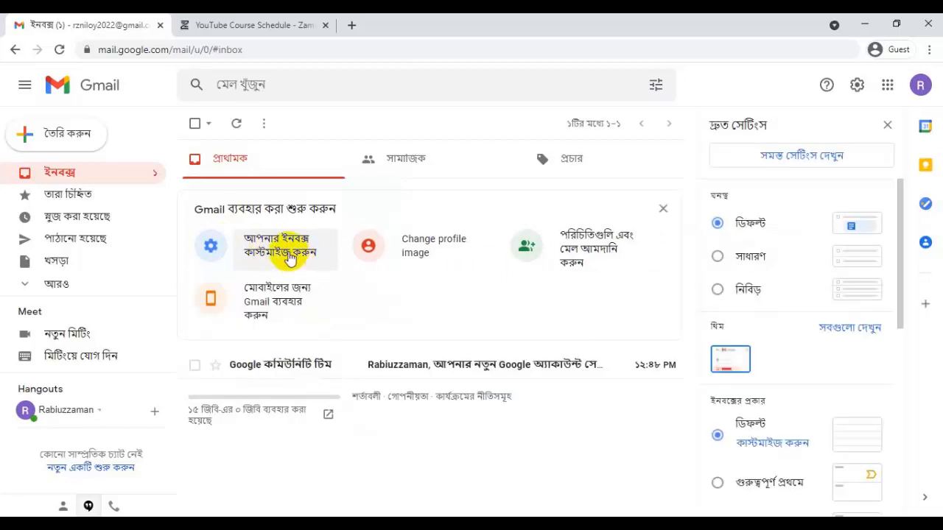
pyautogui.scroll(-4, 811, 361)
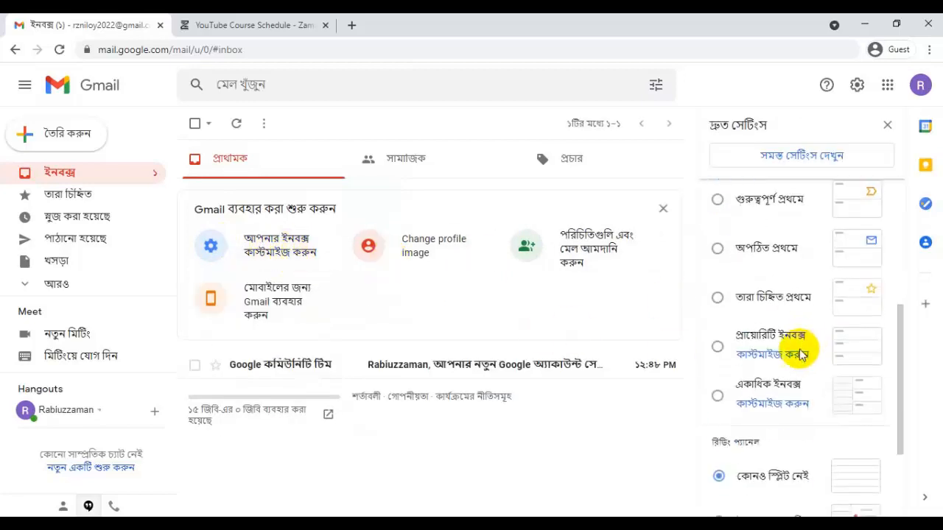
pyautogui.scroll(-2, 802, 355)
pyautogui.click(787, 153)
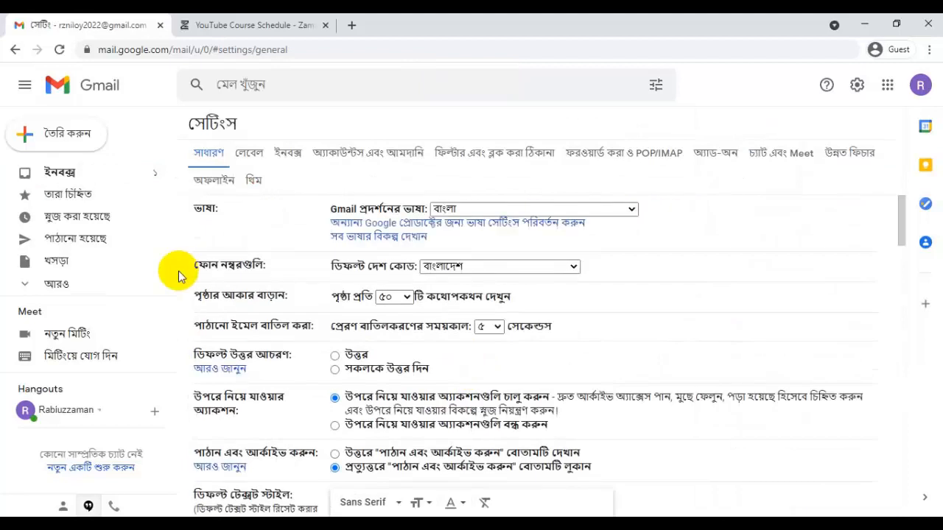
pyautogui.scroll(-4, 263, 490)
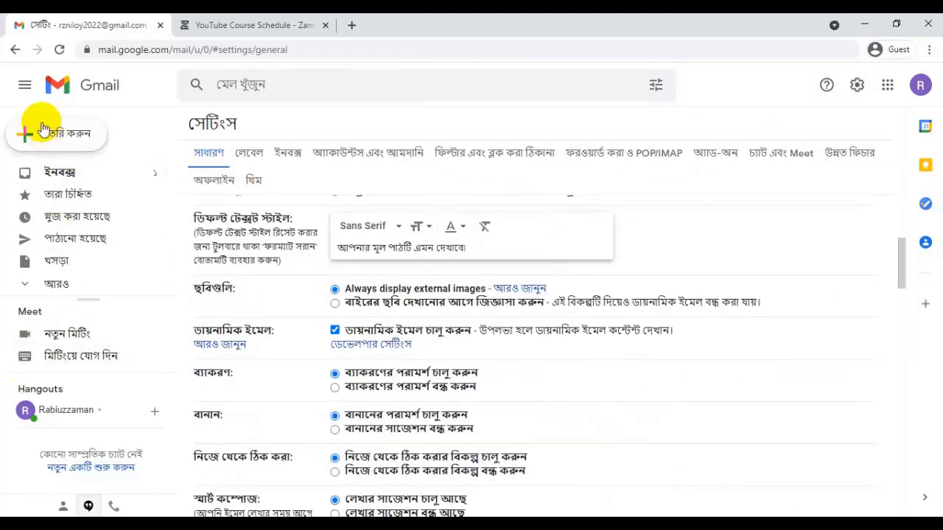
pyautogui.click(66, 86)
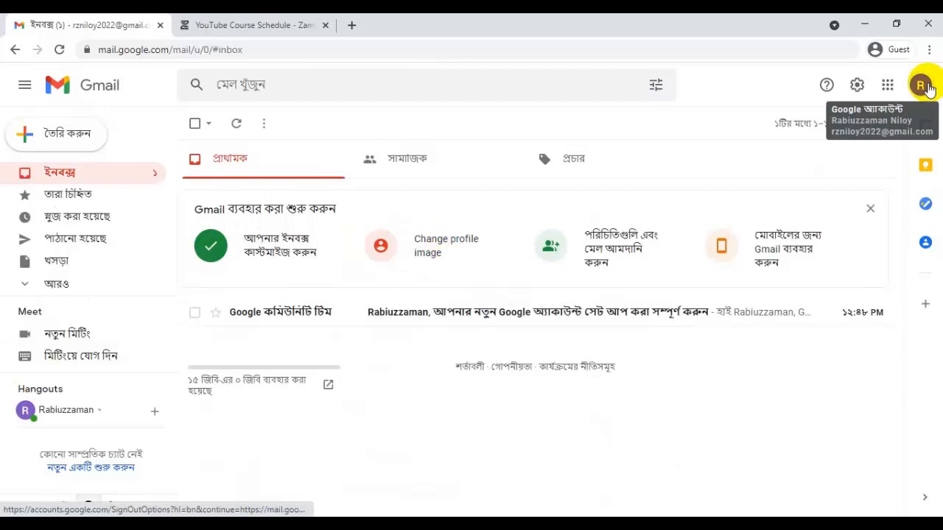
# Upload the youtube-marketing image from Downloads as a new profile photo
pyautogui.click(432, 239)
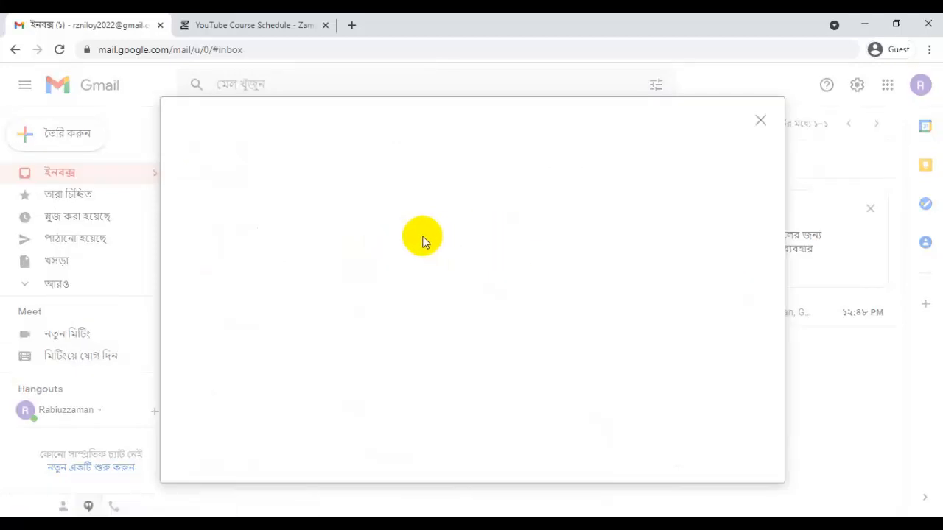
pyautogui.click(308, 155)
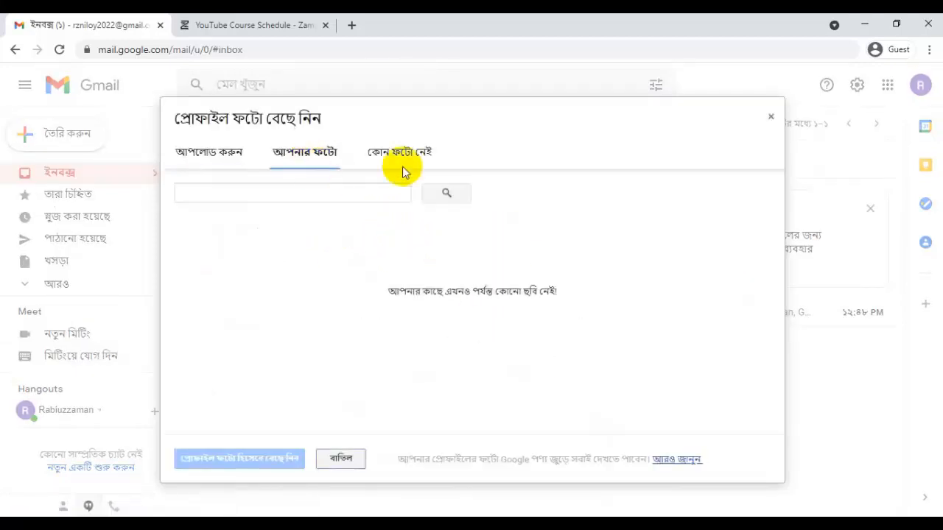
pyautogui.click(215, 159)
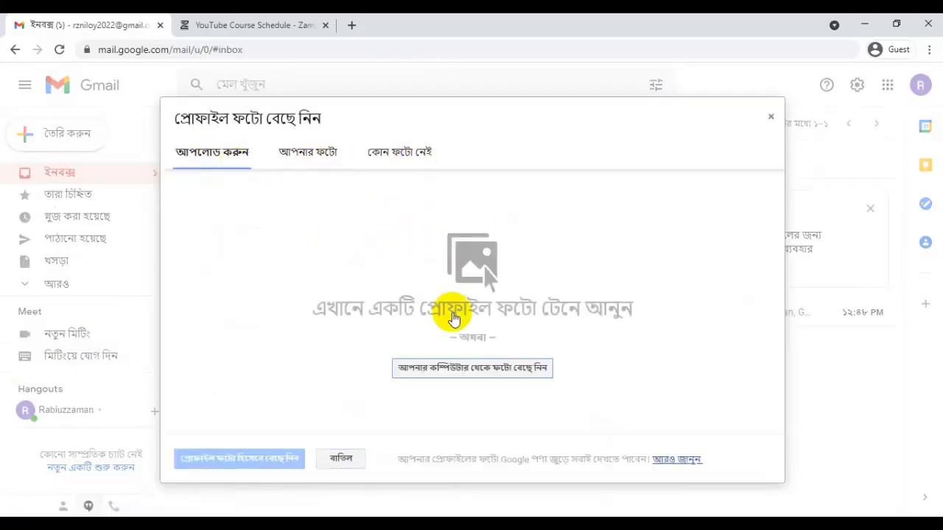
pyautogui.click(453, 368)
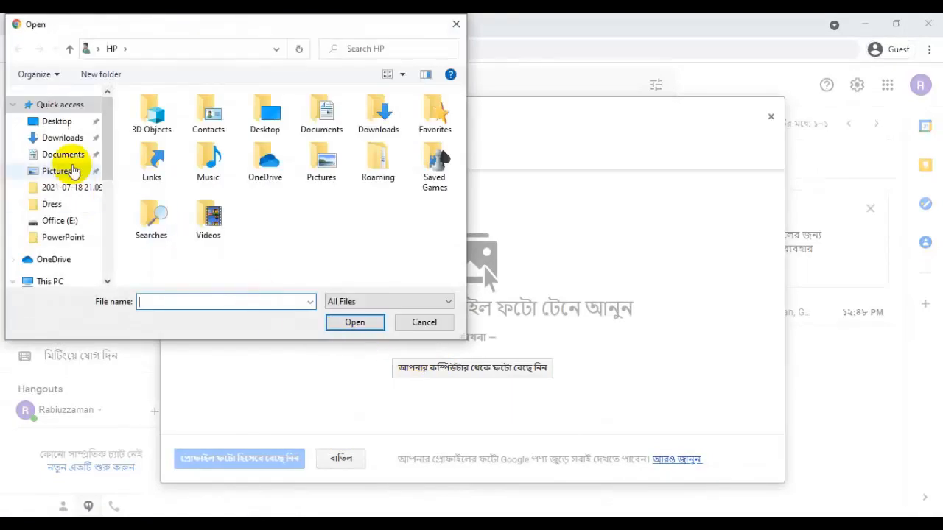
pyautogui.click(70, 138)
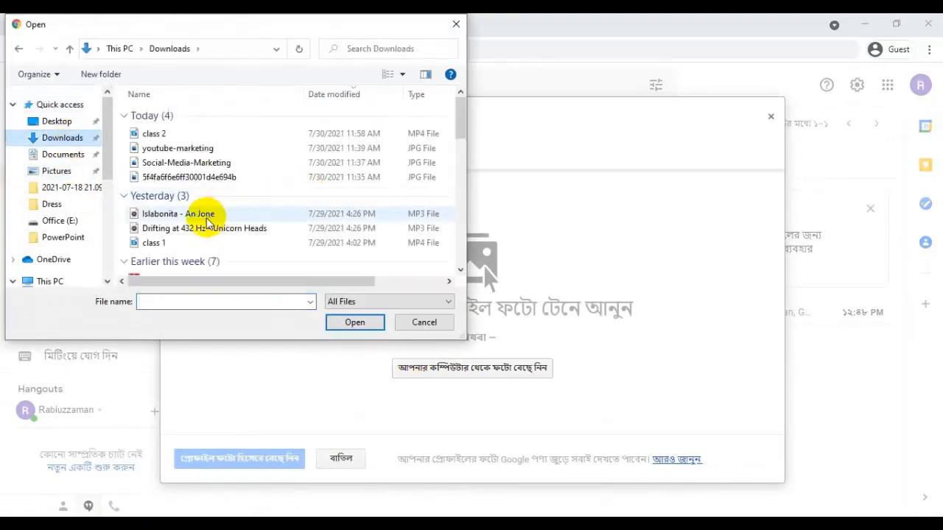
pyautogui.scroll(-3, 207, 218)
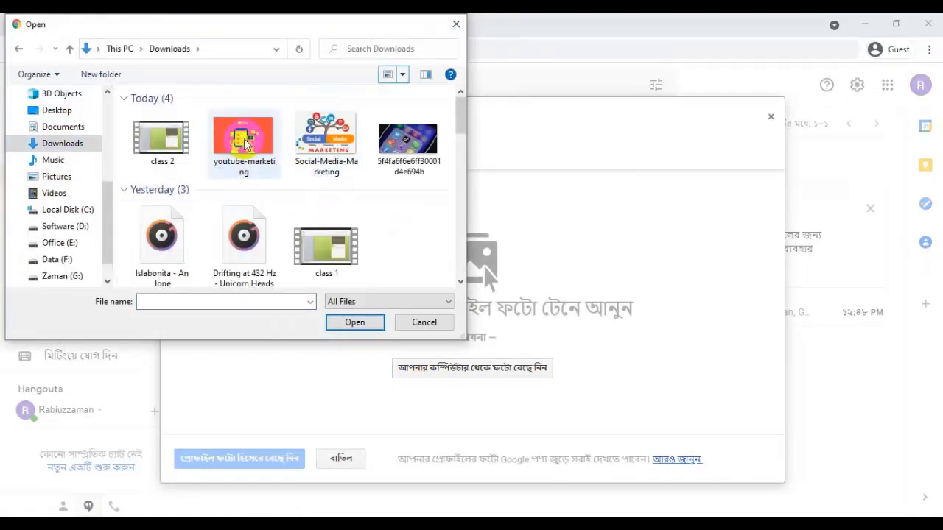
pyautogui.click(243, 147)
pyautogui.click(355, 322)
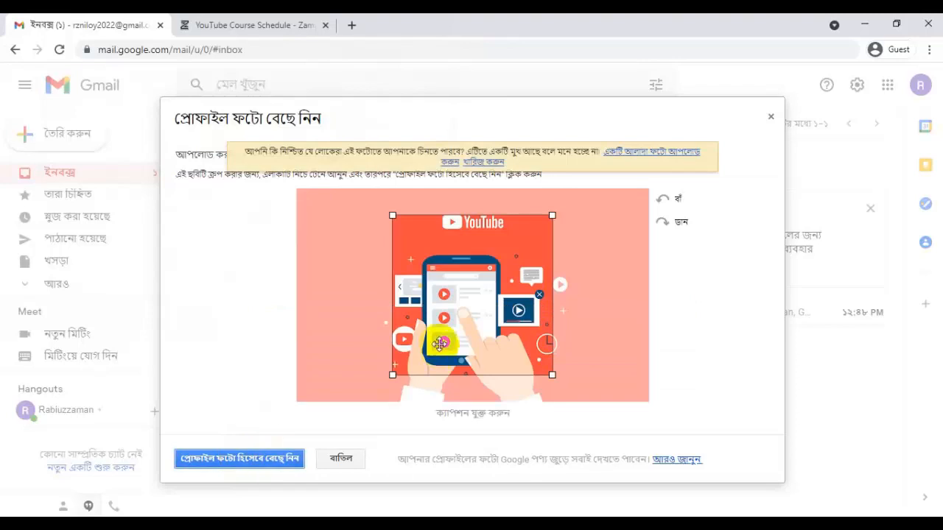
# Crop the image to a square spanning its full height and set it as the profile photo
pyautogui.moveTo(440, 343); pyautogui.dragTo(410, 292)
pyautogui.moveTo(539, 366); pyautogui.dragTo(590, 448)
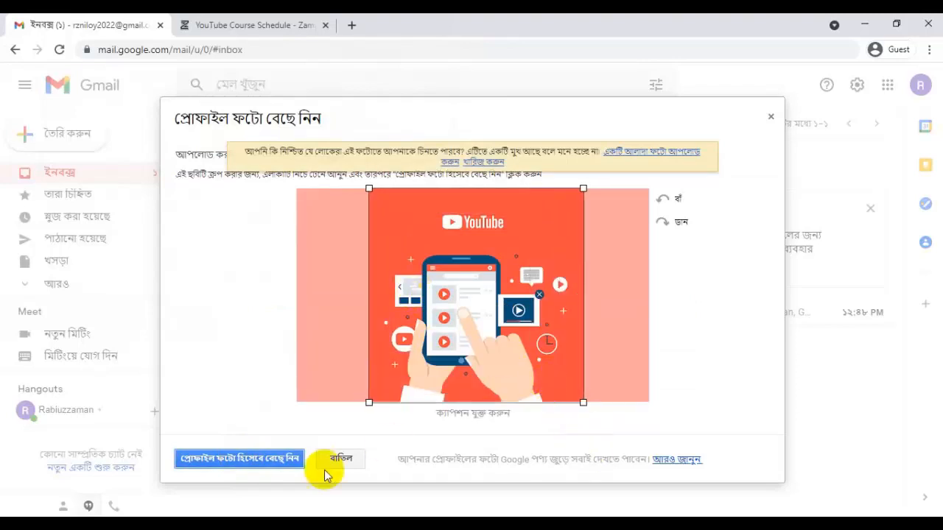
pyautogui.click(248, 460)
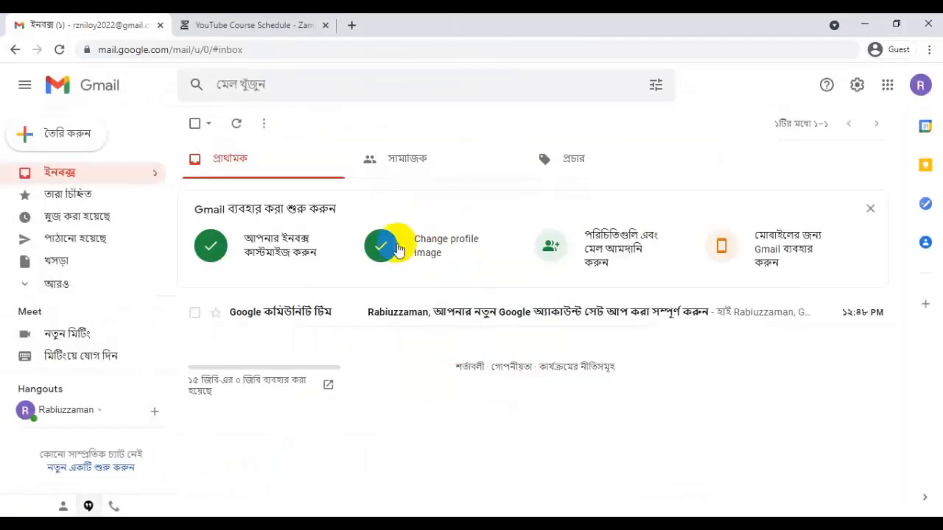
# Mark the import-contacts and Gmail-on-mobile setup tasks done by opening and closing them
pyautogui.click(620, 252)
pyautogui.click(407, 24)
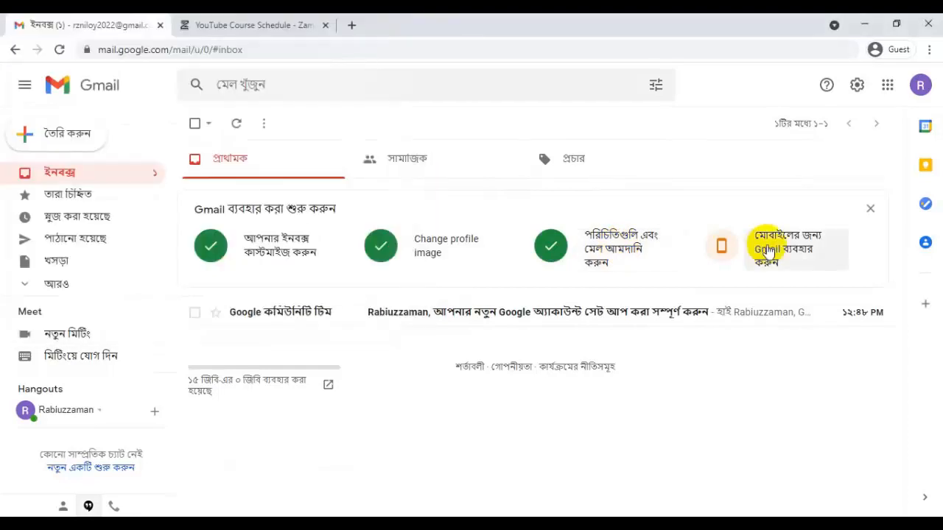
pyautogui.click(767, 251)
pyautogui.click(621, 185)
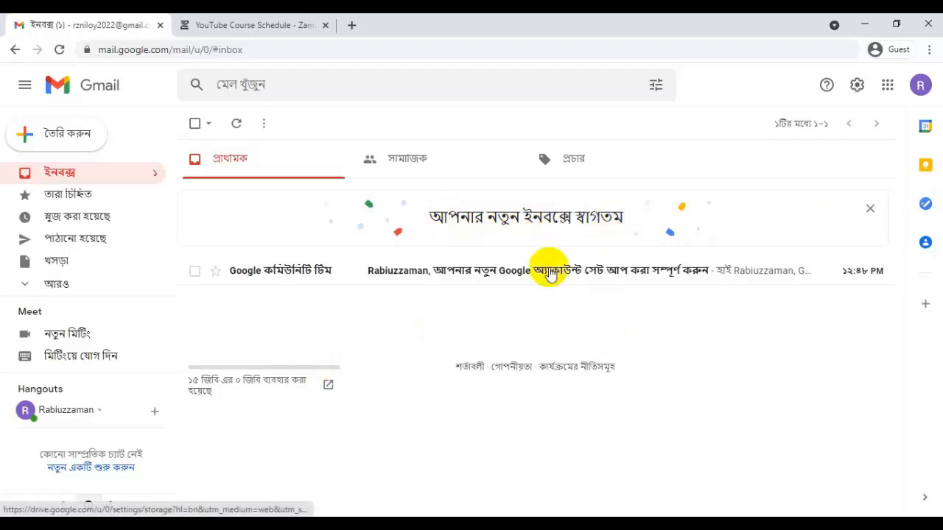
# Close the welcome banner and reload Gmail so only the inbox remains
pyautogui.click(869, 209)
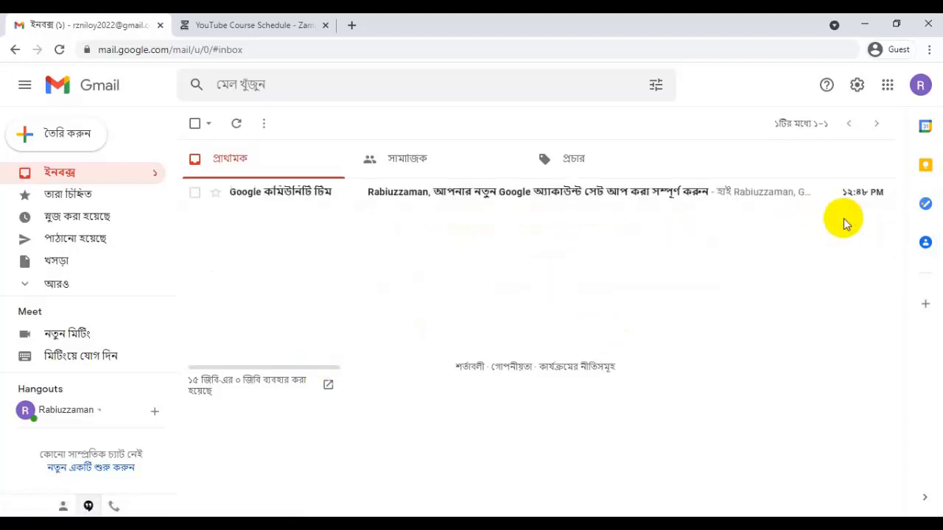
pyautogui.click(921, 85)
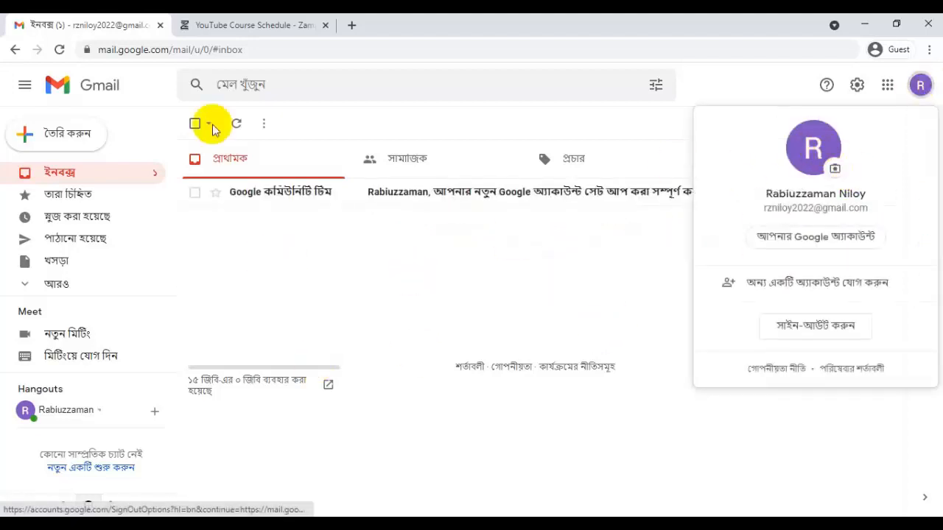
pyautogui.click(58, 50)
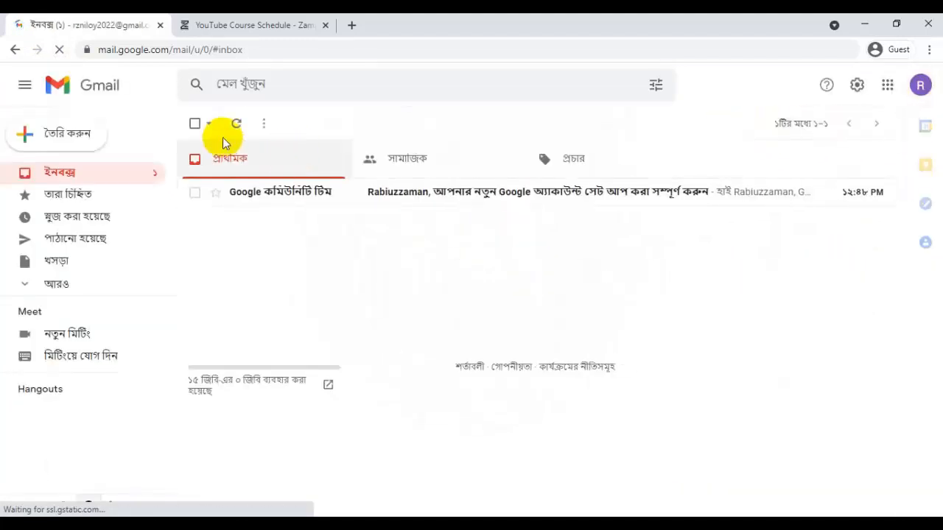
# Load youtube.com in a new Chrome tab
pyautogui.click(351, 25)
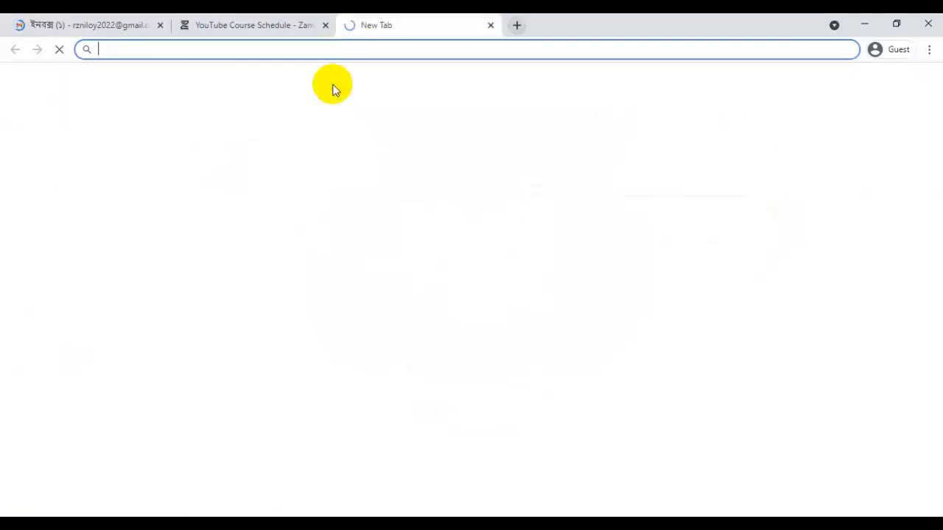
pyautogui.write('you')
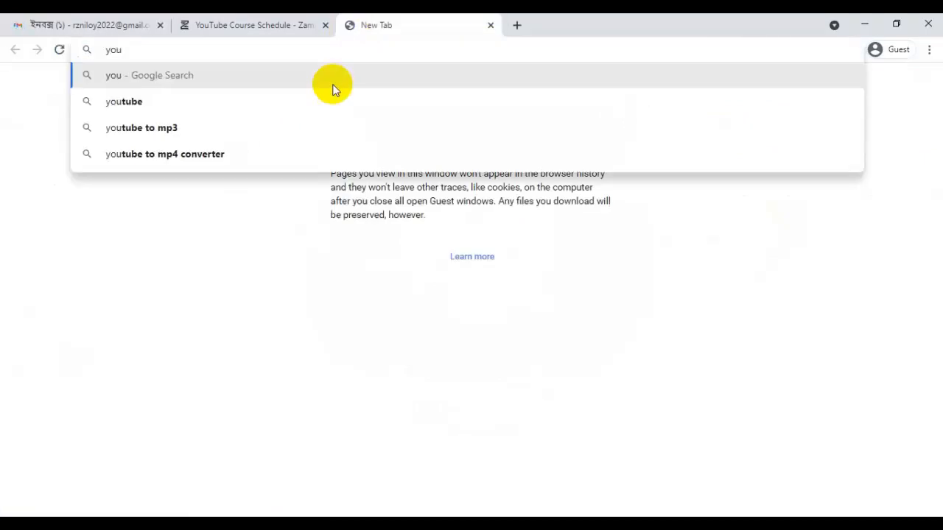
pyautogui.write('tube')
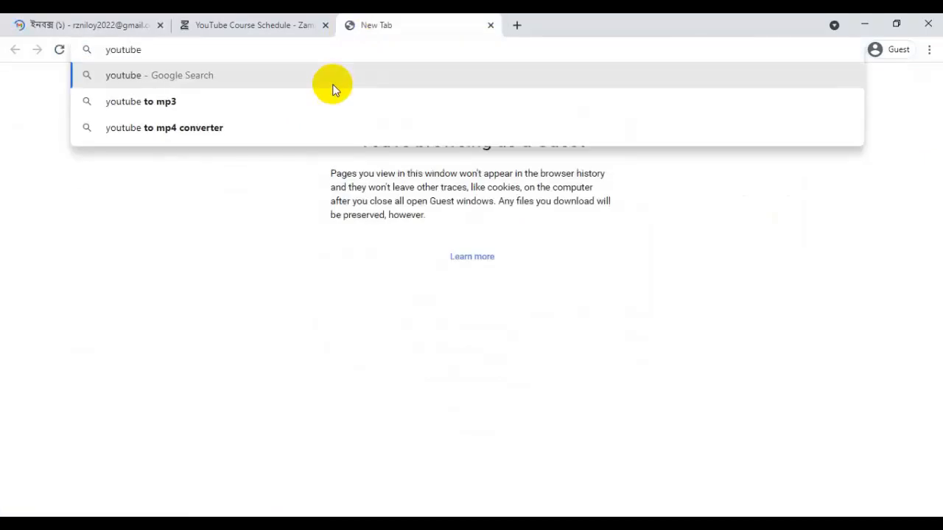
pyautogui.write('.com')
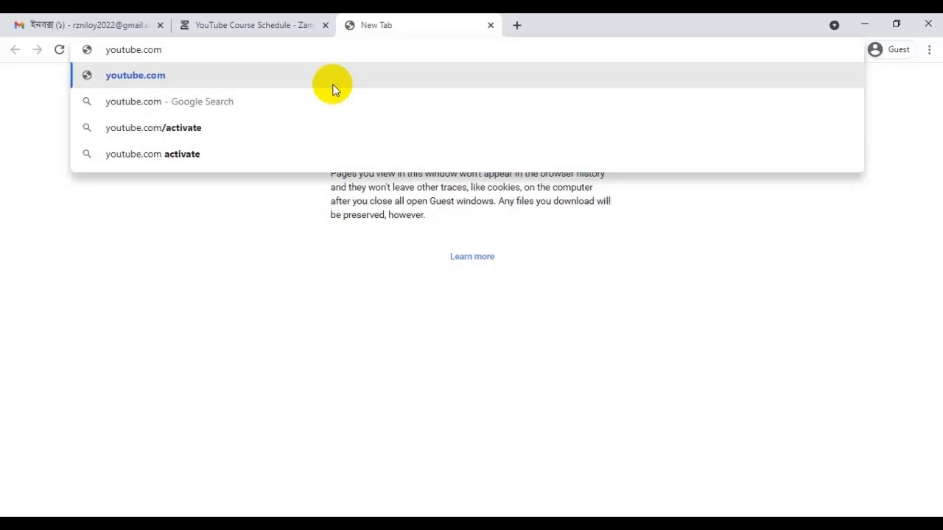
pyautogui.press('Return')
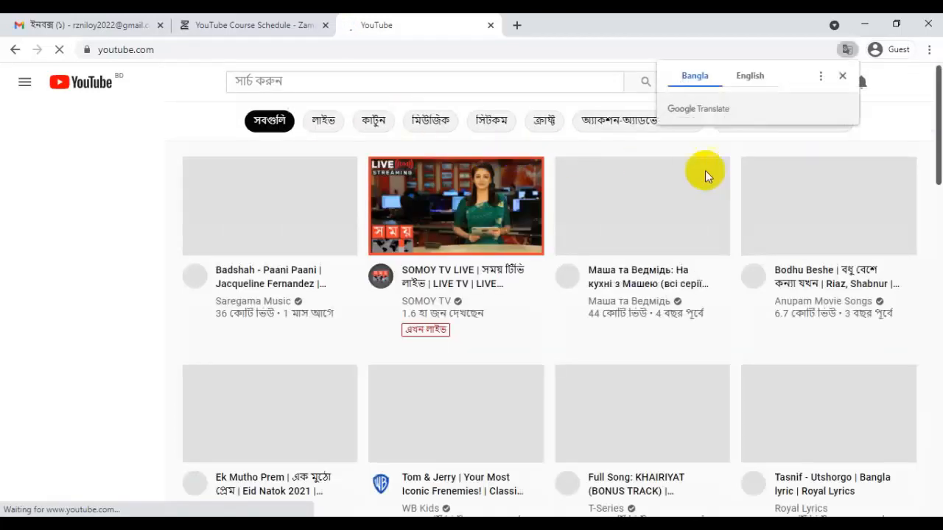
# Dismiss the translation offer and change YouTube's language from Bangla to English (US)
pyautogui.click(842, 77)
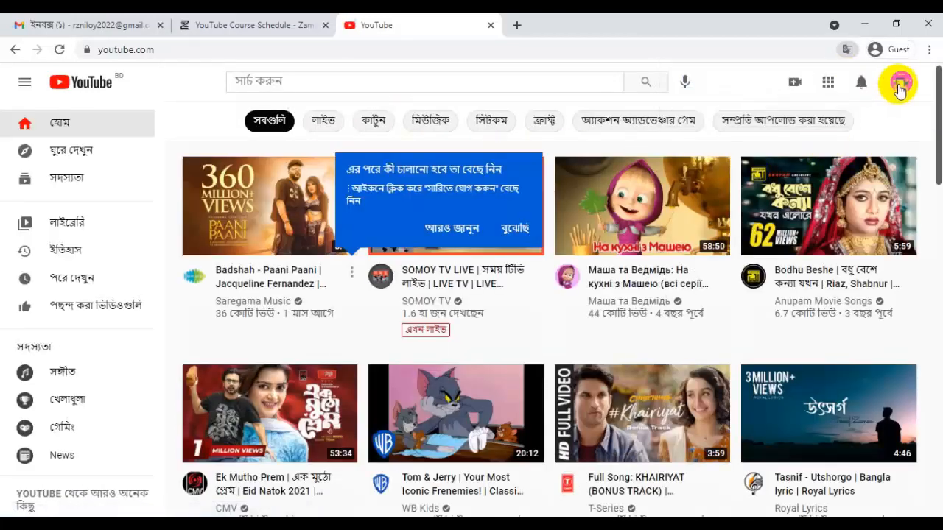
pyautogui.click(900, 84)
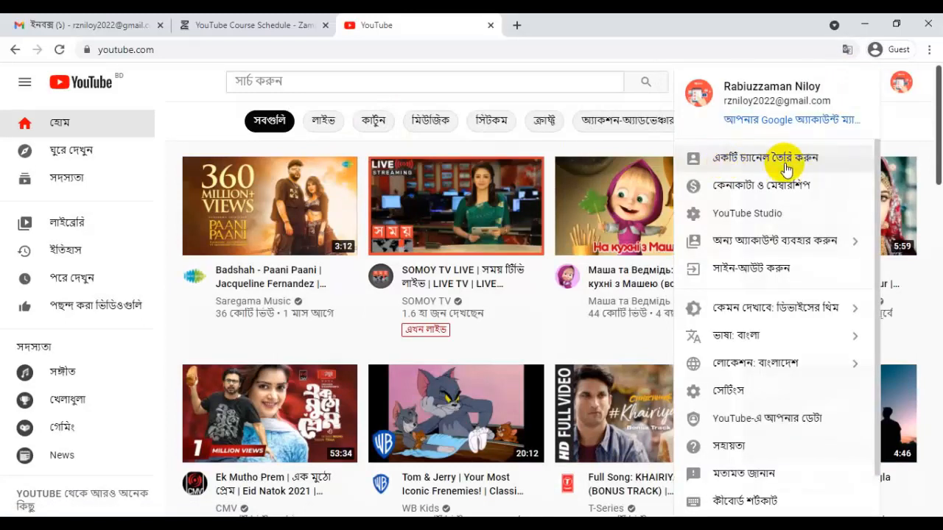
pyautogui.click(744, 336)
pyautogui.scroll(-2, 760, 287)
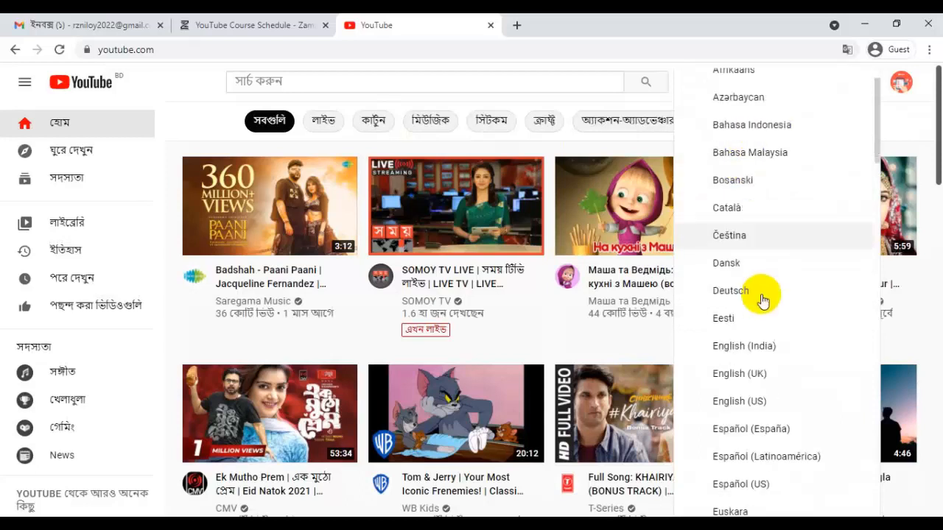
pyautogui.click(762, 314)
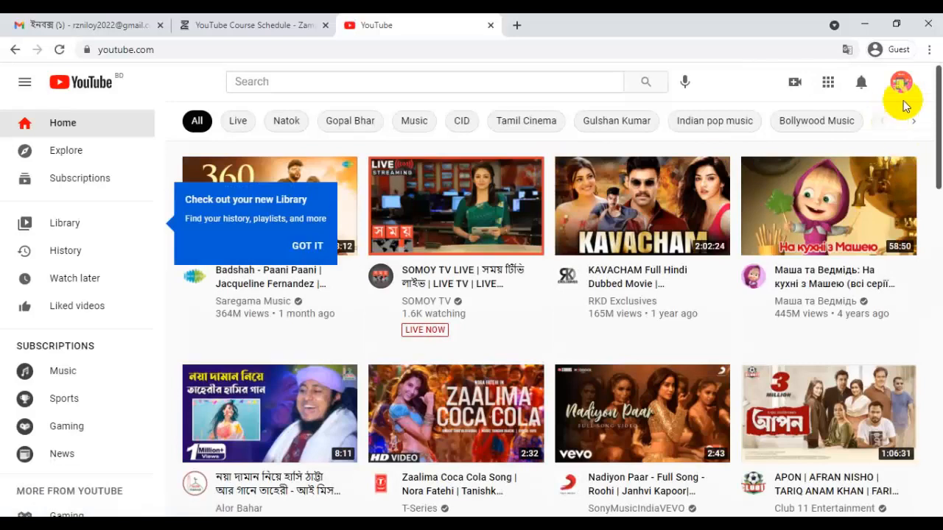
pyautogui.click(902, 83)
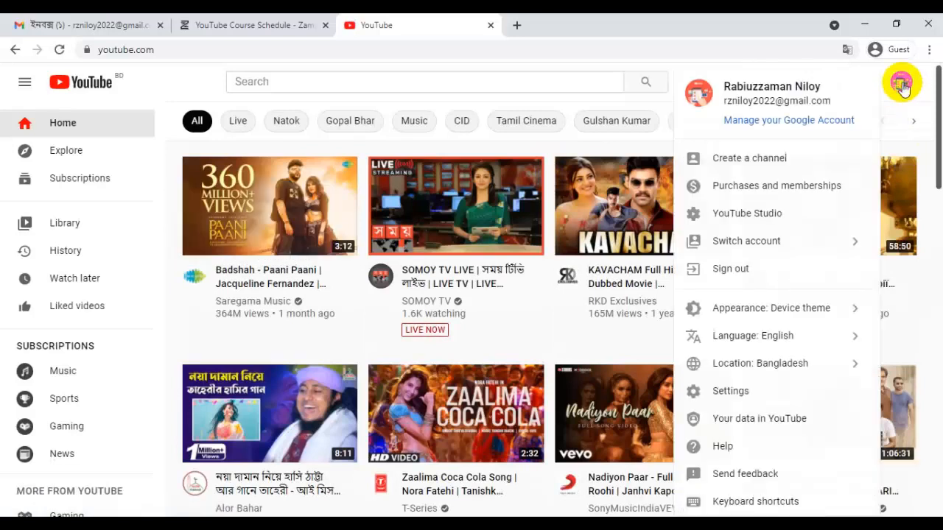
# Create a new channel named 'Zaman Tech BD' in place of the prefilled account name
pyautogui.click(786, 161)
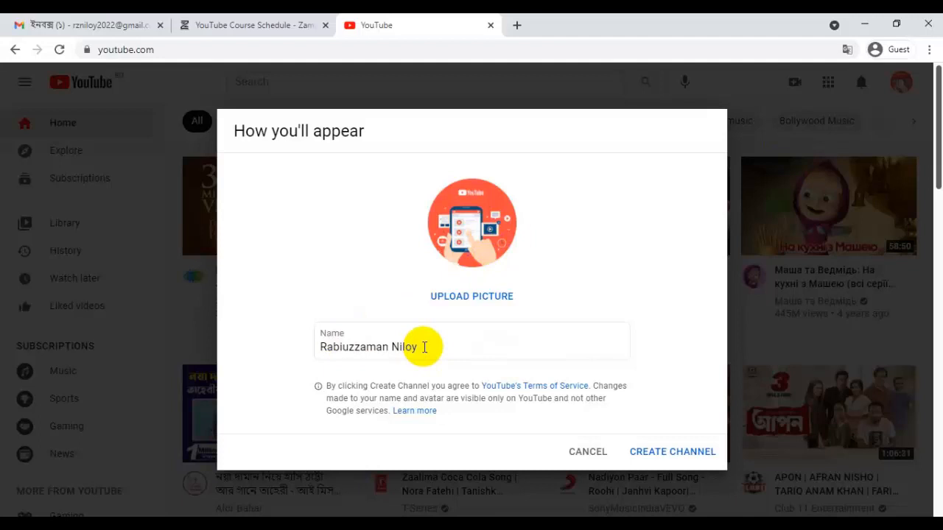
pyautogui.click(442, 347)
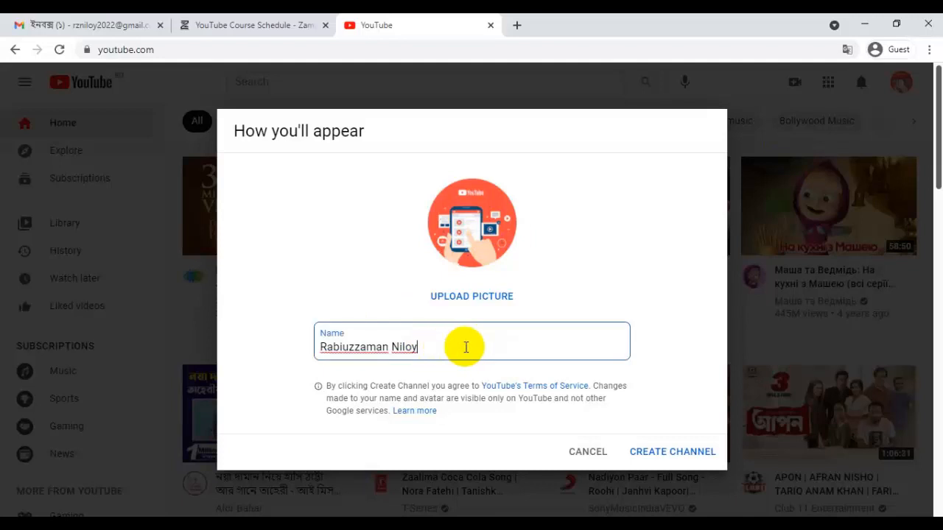
pyautogui.moveTo(466, 347); pyautogui.dragTo(302, 347)
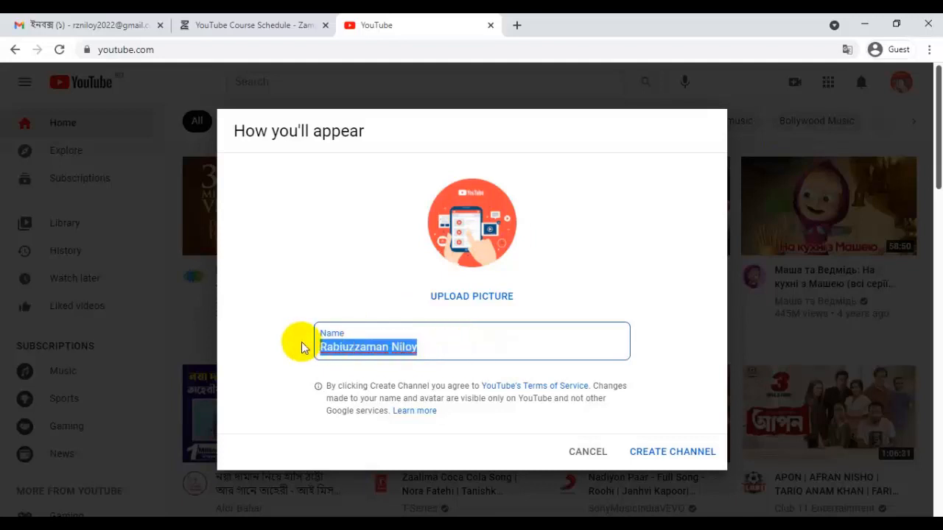
pyautogui.press('BackSpace')
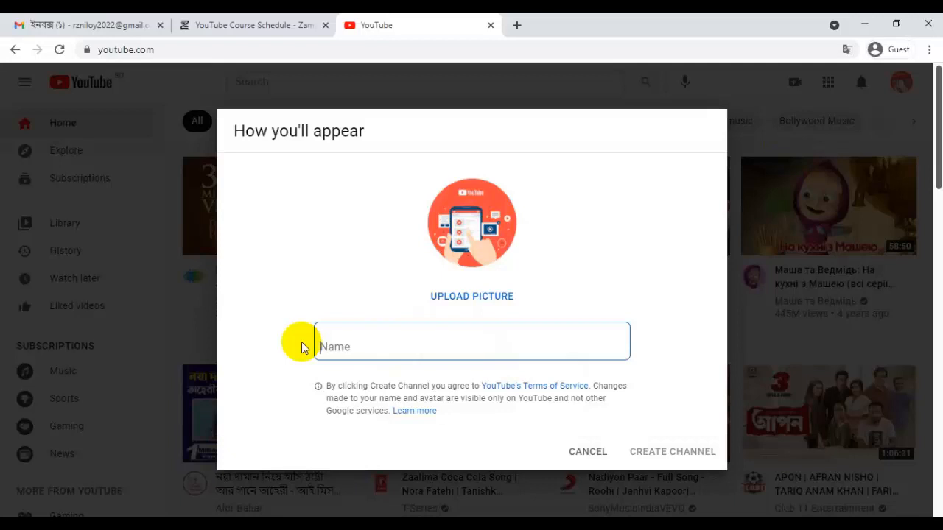
pyautogui.write('Zam')
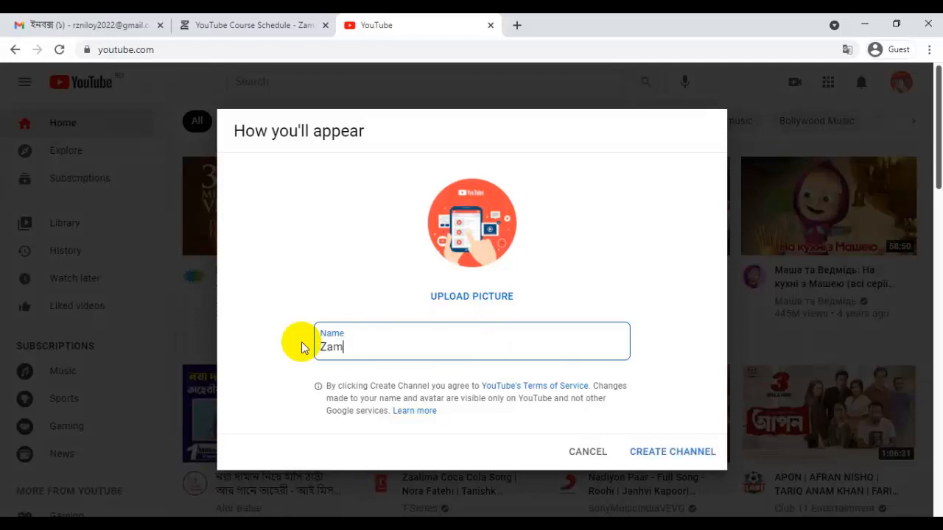
pyautogui.write('an Tech BD')
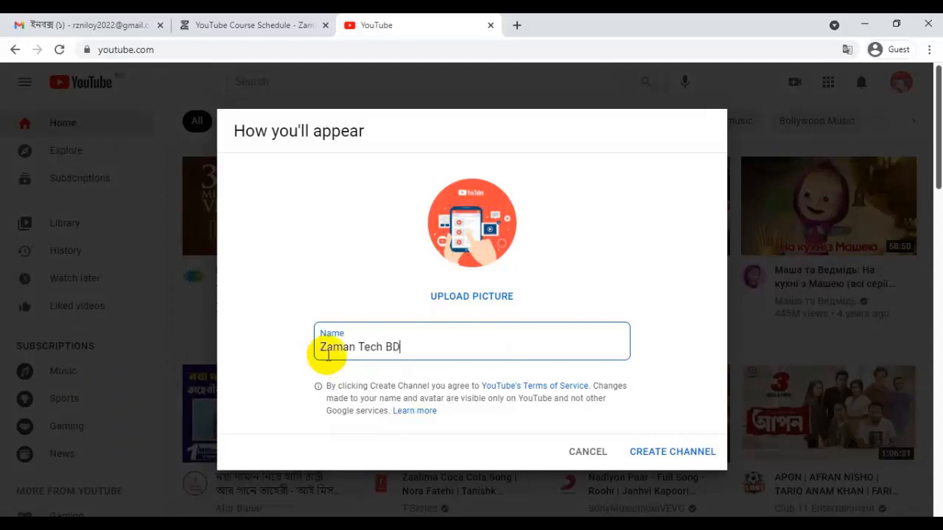
pyautogui.click(668, 454)
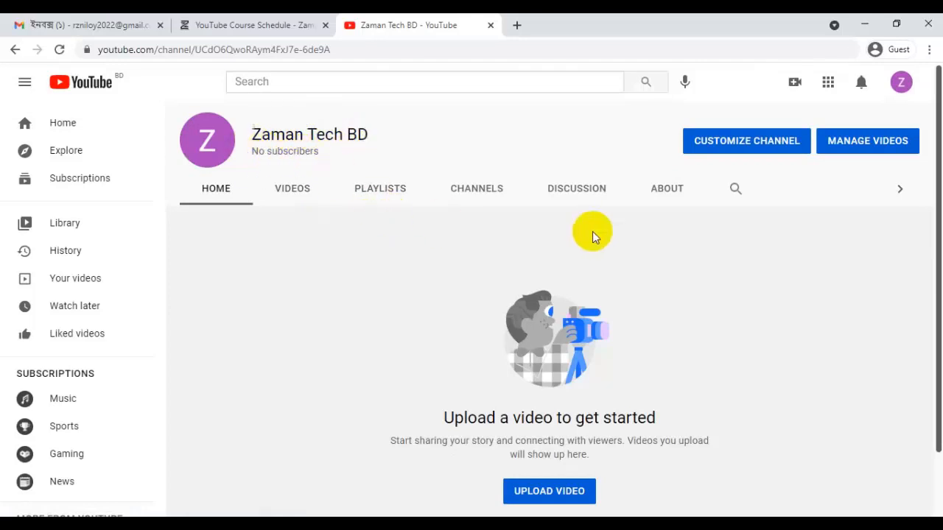
pyautogui.click(263, 25)
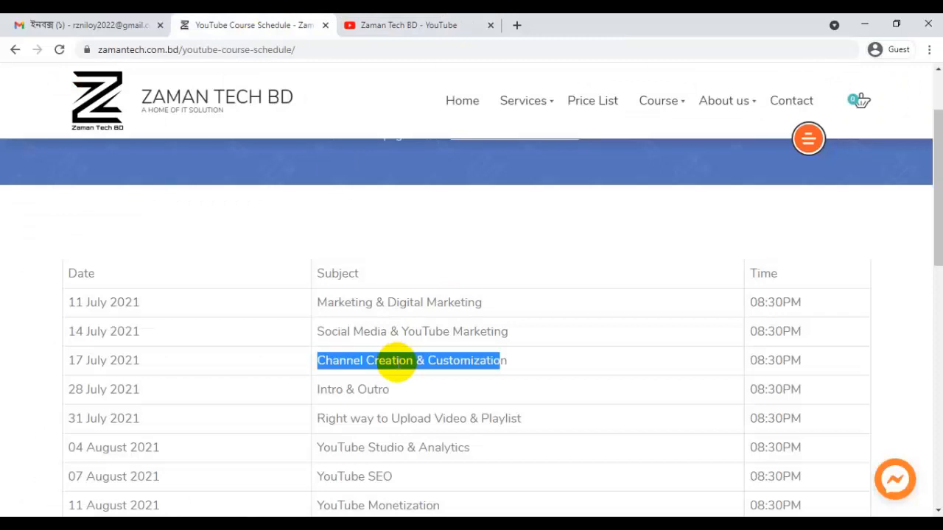
pyautogui.click(410, 361)
pyautogui.moveTo(410, 361); pyautogui.dragTo(323, 360)
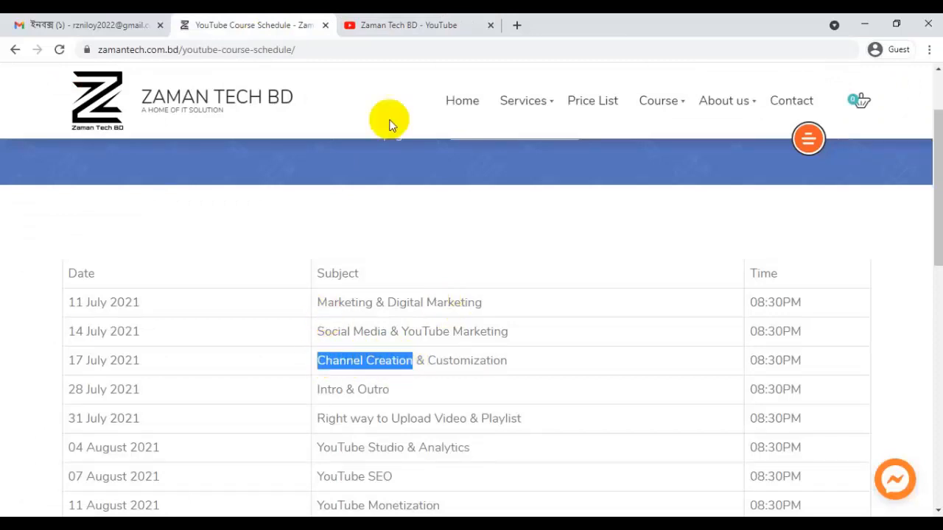
pyautogui.click(406, 26)
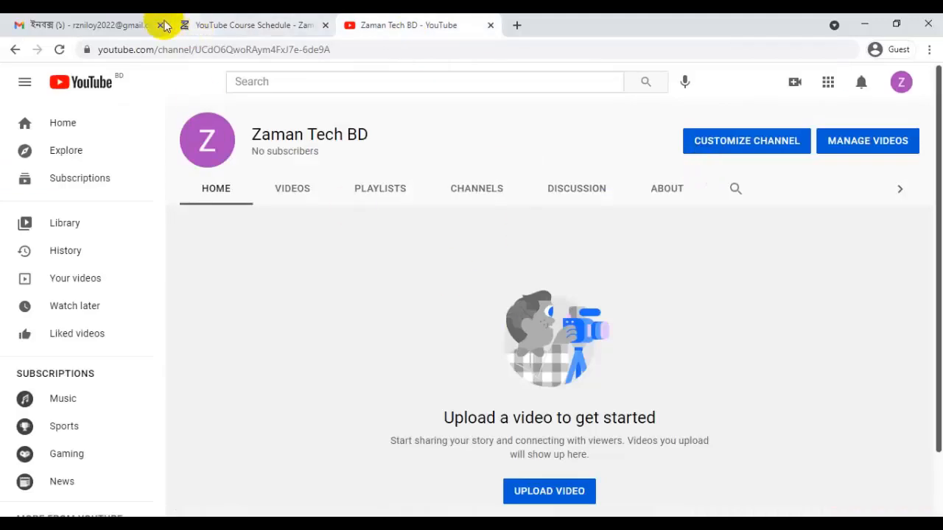
pyautogui.click(210, 26)
pyautogui.moveTo(431, 361); pyautogui.dragTo(516, 368)
pyautogui.click(392, 27)
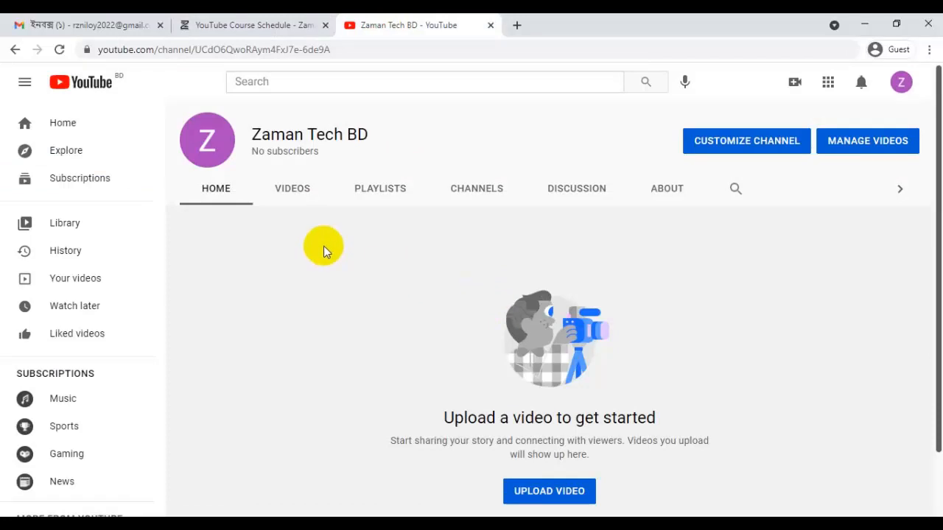
# Search Google for 'zaman tech bd' in a new tab and show image results
pyautogui.click(514, 28)
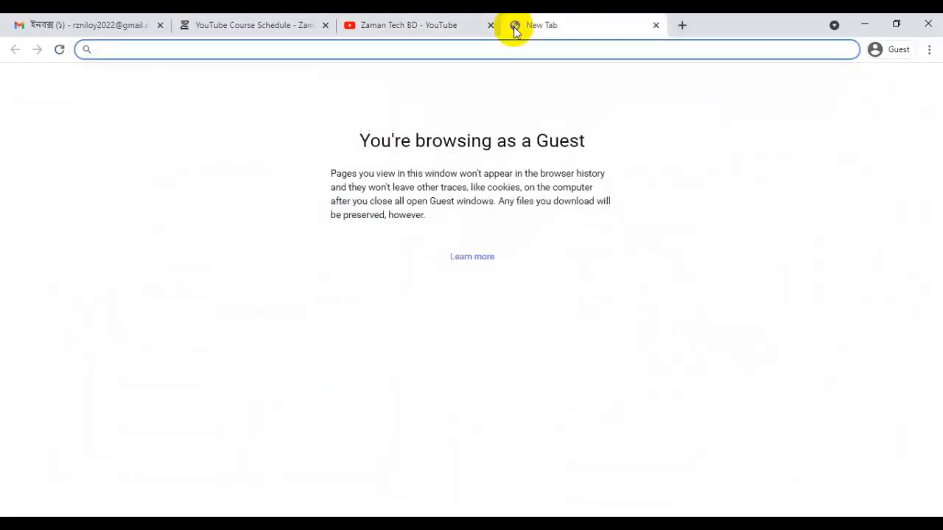
pyautogui.write('zama')
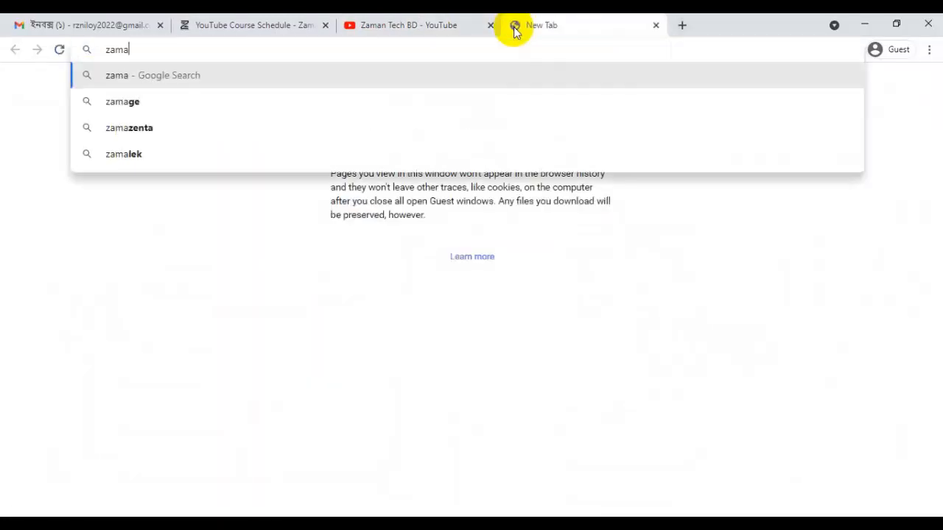
pyautogui.write('n tech bd')
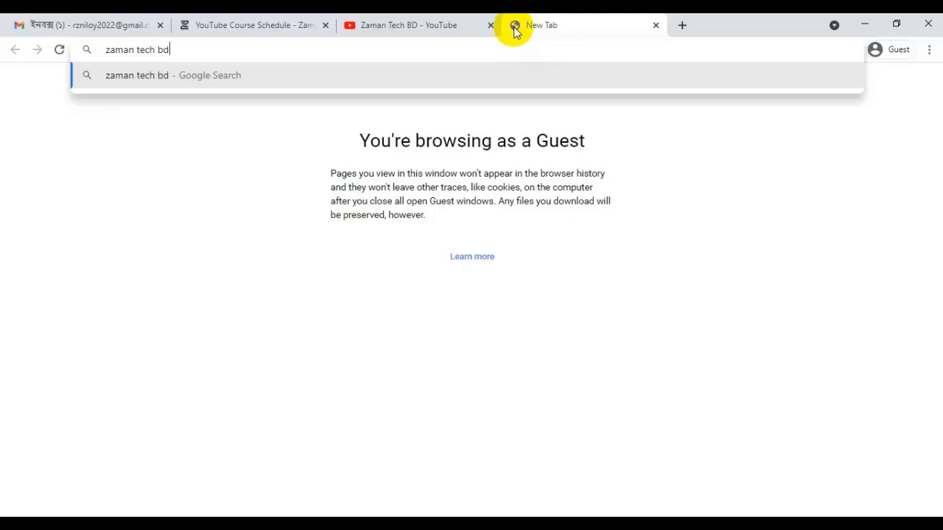
pyautogui.press('Return')
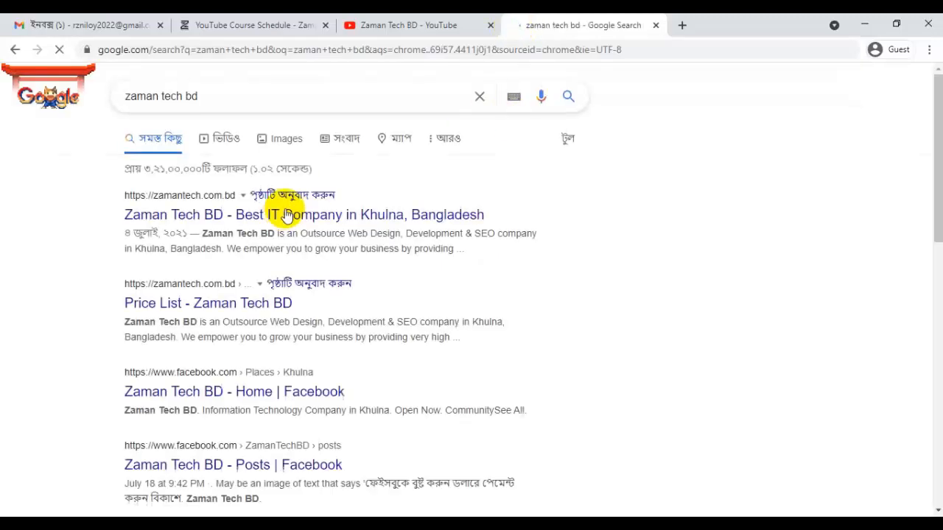
pyautogui.click(277, 151)
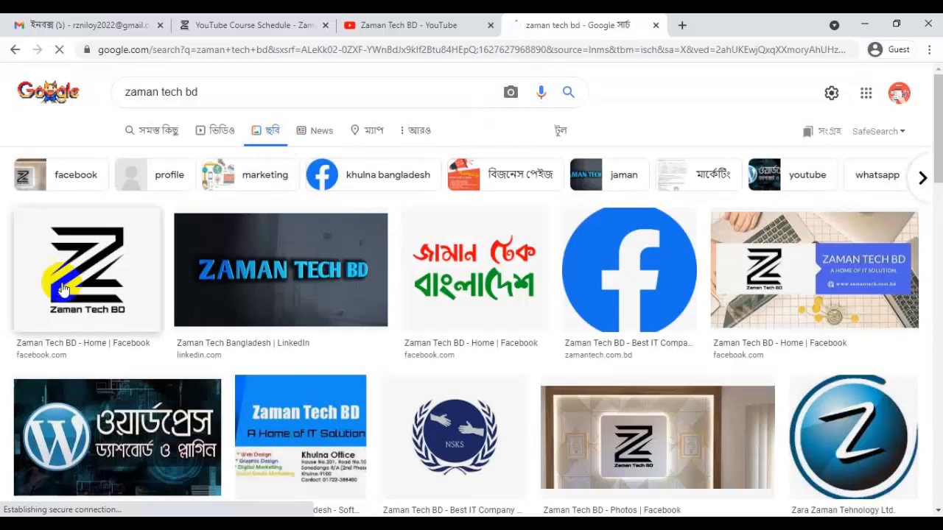
# Save the Z logo image as download.png, then go back to the channel tab
pyautogui.click(86, 265)
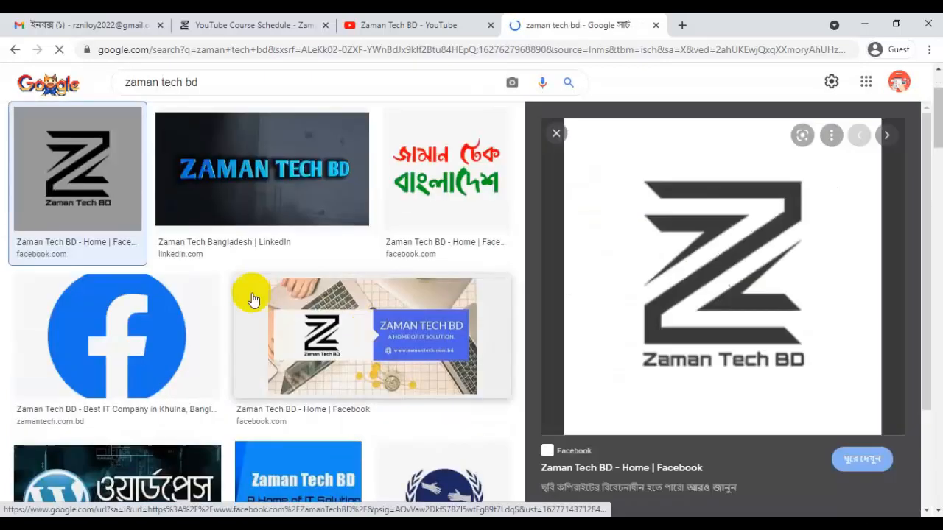
pyautogui.rightClick(719, 252)
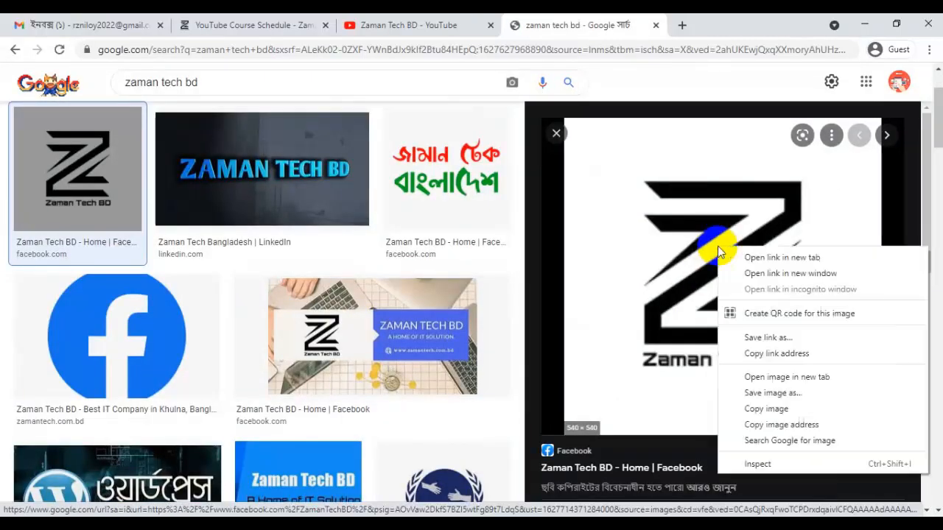
pyautogui.click(747, 388)
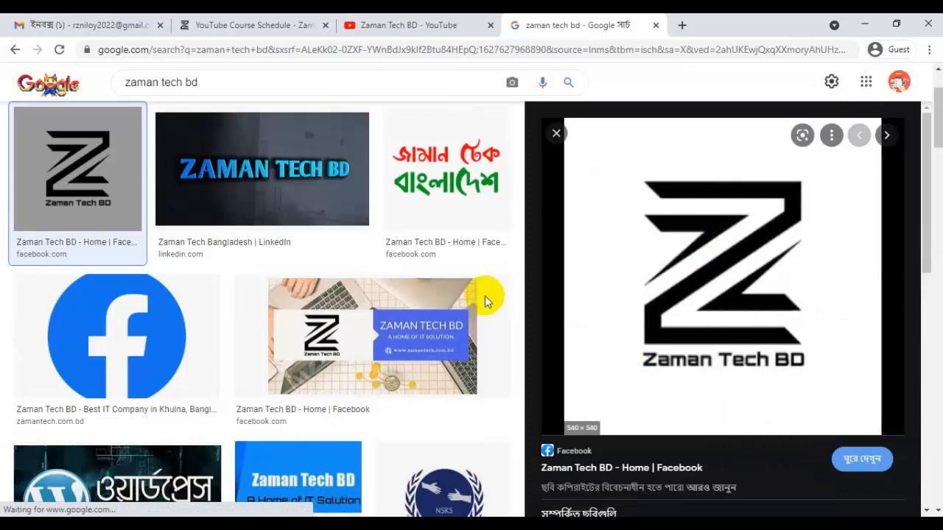
pyautogui.click(355, 322)
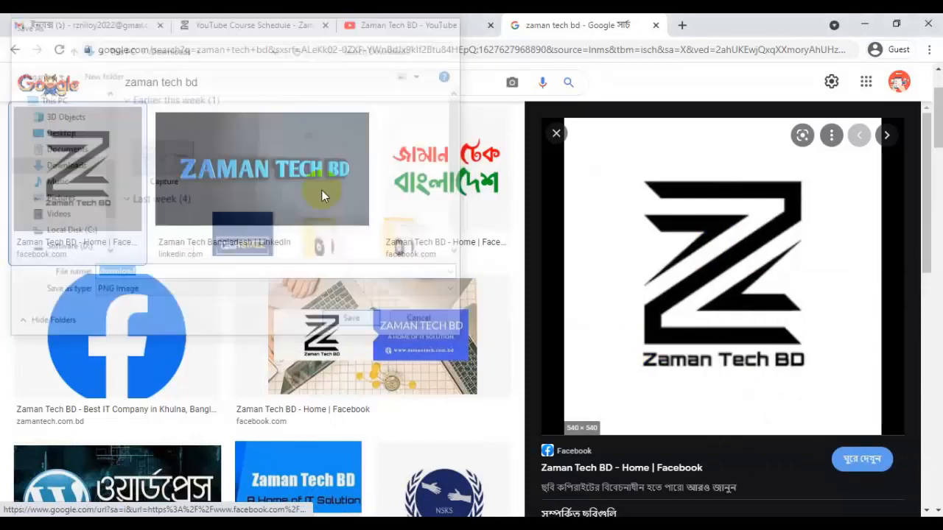
pyautogui.click(390, 28)
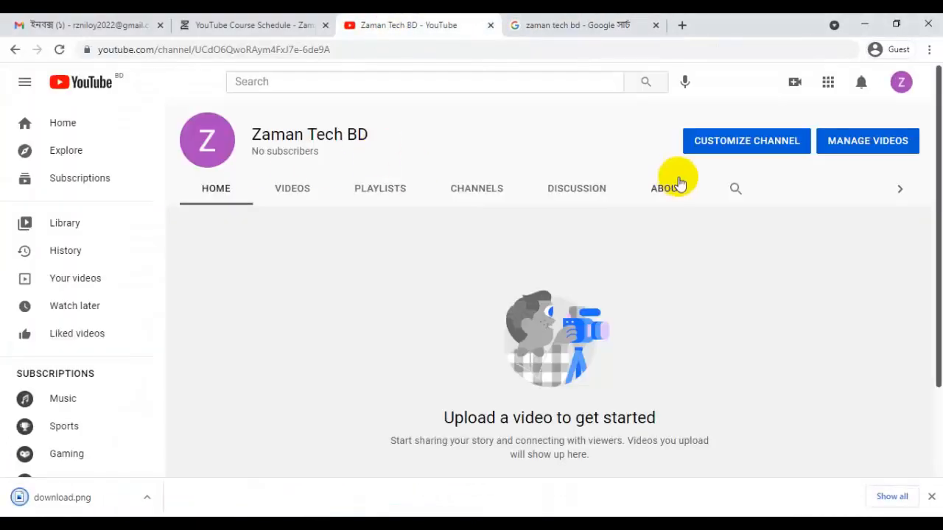
# Open Customize Channel, dismiss the YouTube Studio welcome dialog, and show the Branding settings
pyautogui.click(765, 148)
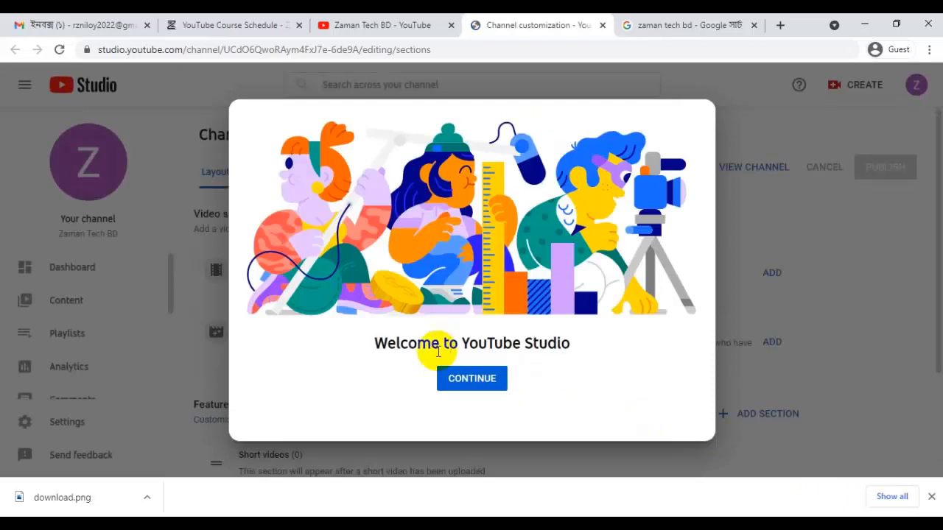
pyautogui.click(459, 378)
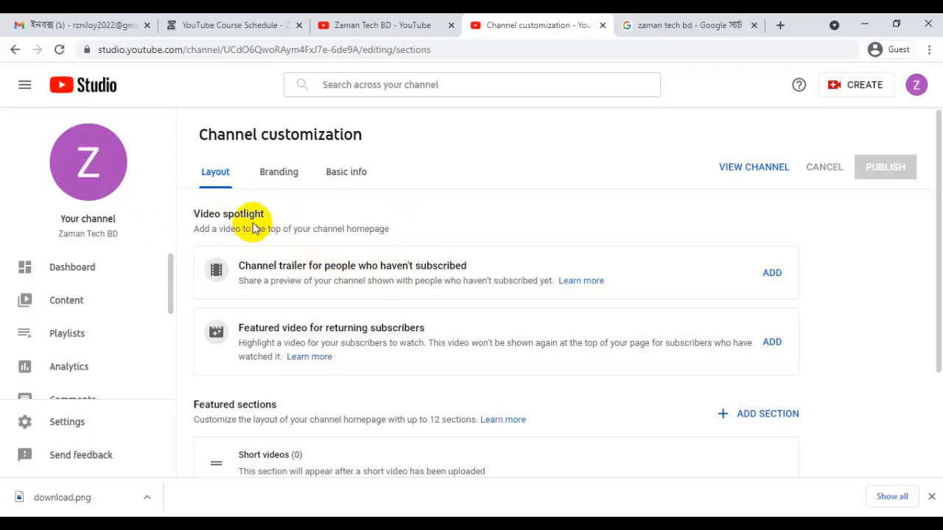
pyautogui.scroll(-1, 291, 254)
pyautogui.scroll(-3, 291, 254)
pyautogui.scroll(4, 295, 290)
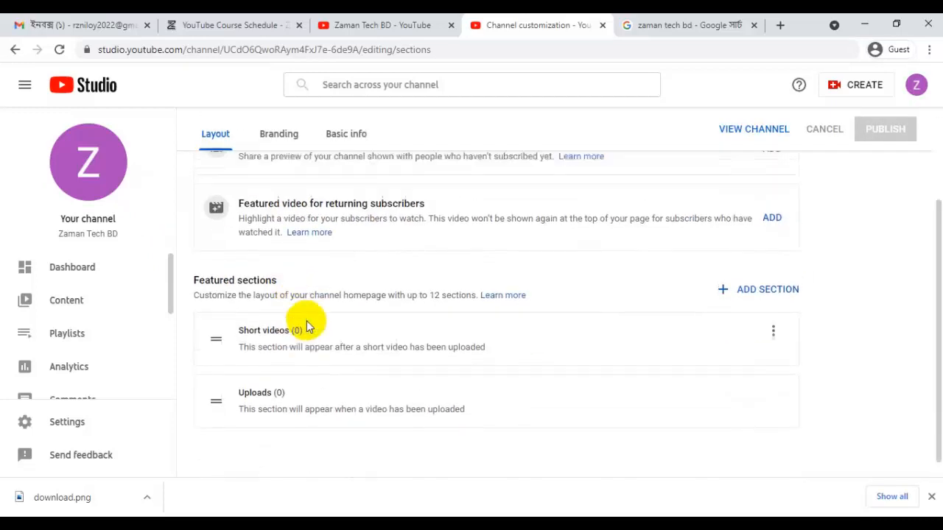
pyautogui.click(279, 180)
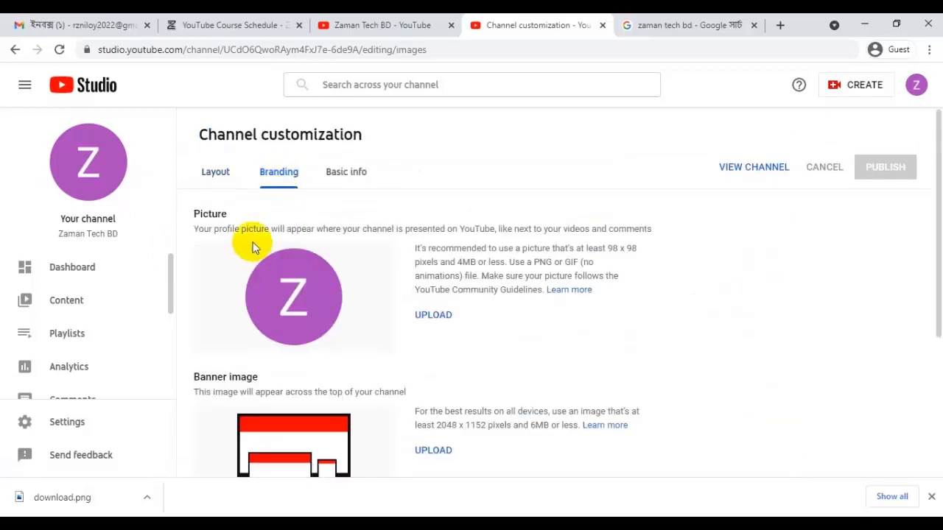
# Upload download.png as the channel profile picture and accept the default crop
pyautogui.click(437, 316)
pyautogui.click(164, 162)
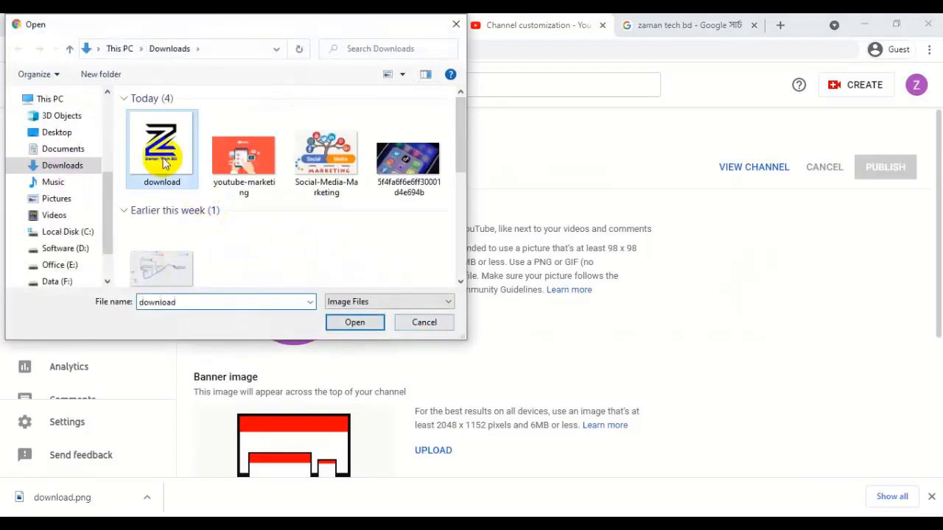
pyautogui.click(354, 322)
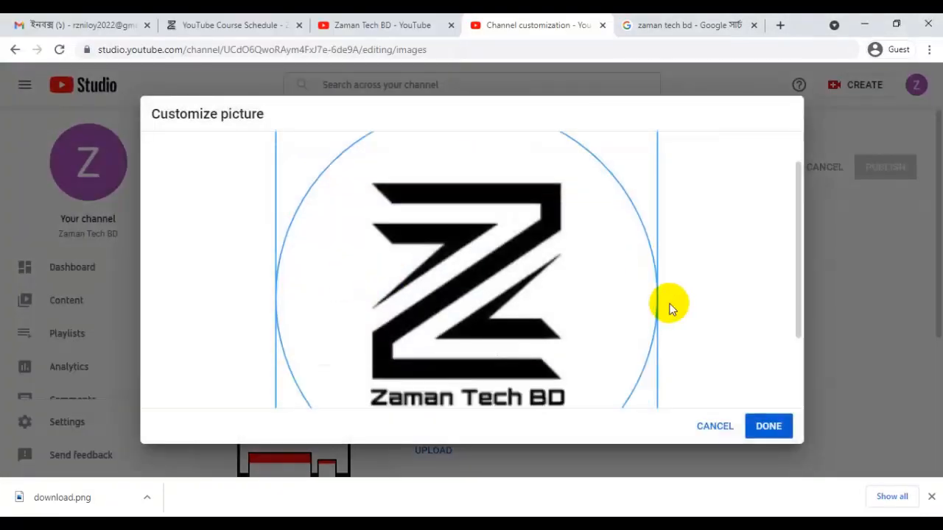
pyautogui.scroll(-3, 670, 308)
pyautogui.click(766, 427)
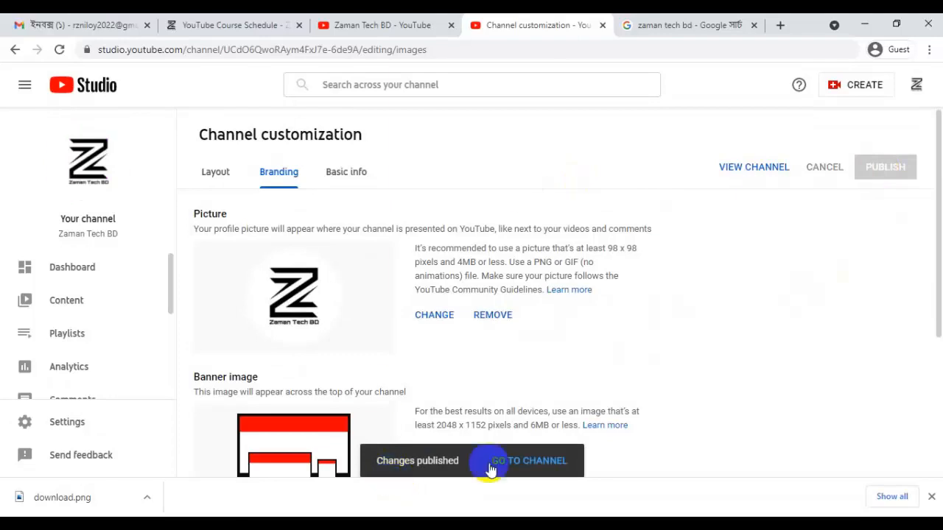
pyautogui.click(933, 499)
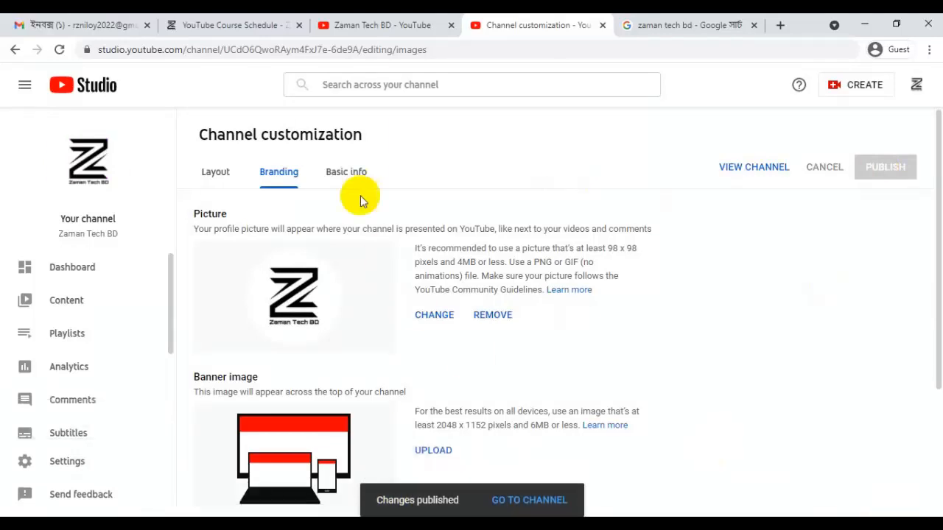
# Upload the youtube-marketing image as the banner, with the crop moved to its top edge
pyautogui.scroll(-2, 390, 295)
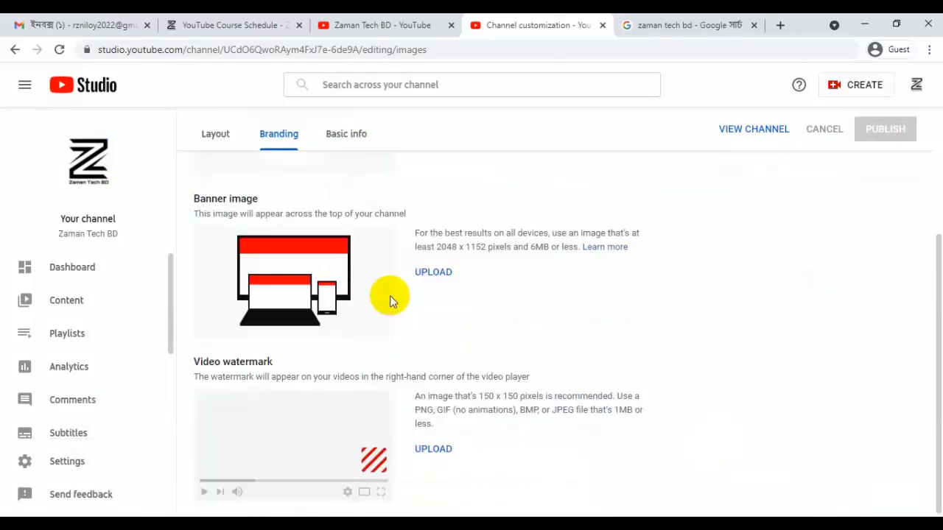
pyautogui.scroll(1, 390, 295)
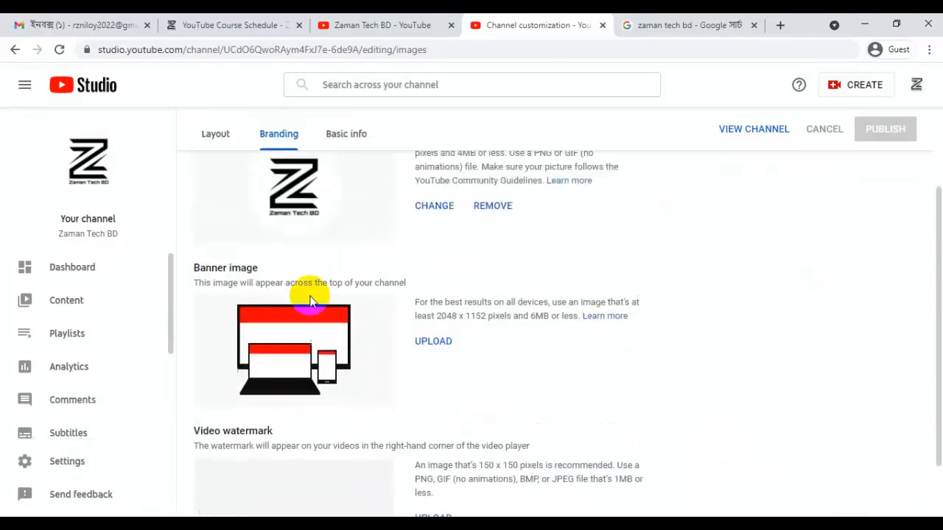
pyautogui.click(435, 341)
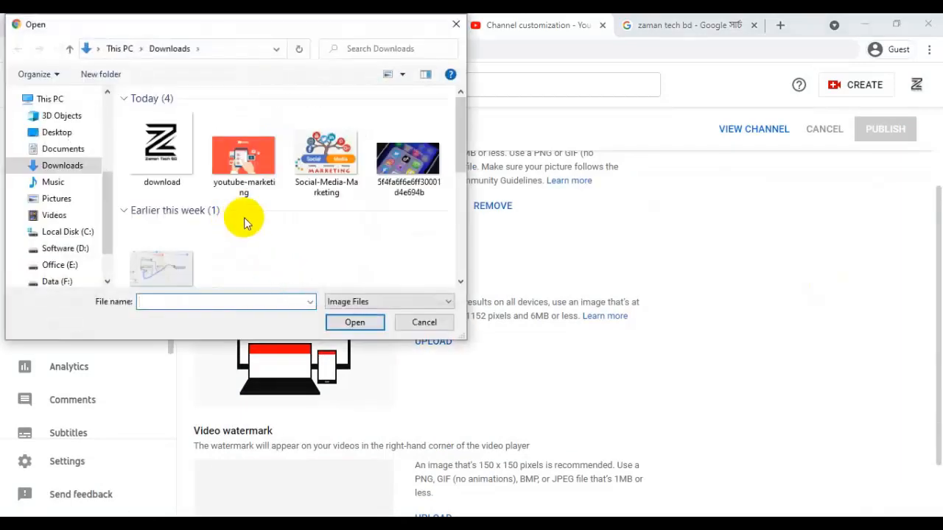
pyautogui.click(244, 180)
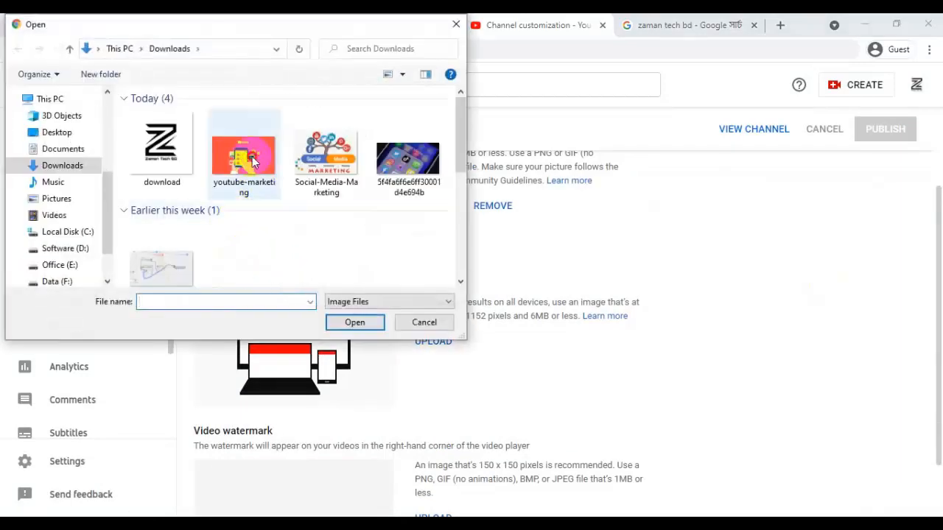
pyautogui.click(353, 327)
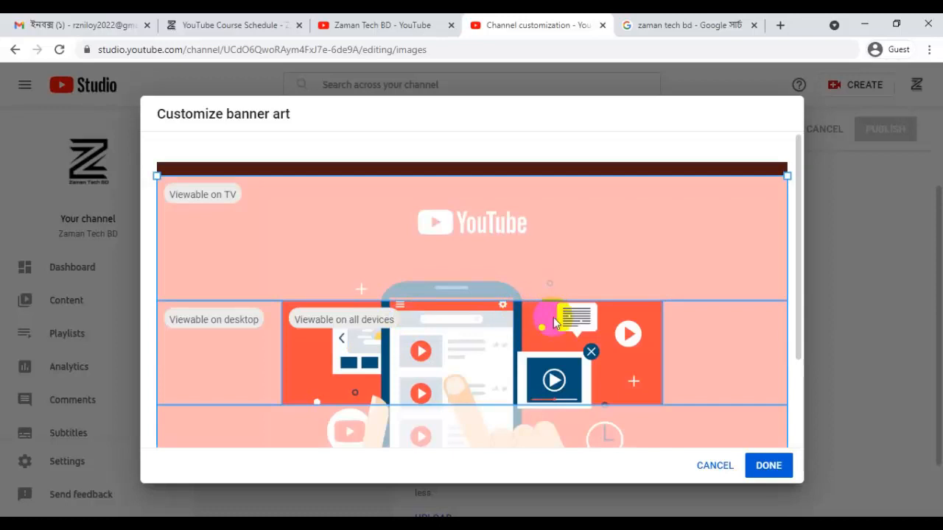
pyautogui.moveTo(545, 316); pyautogui.dragTo(544, 243)
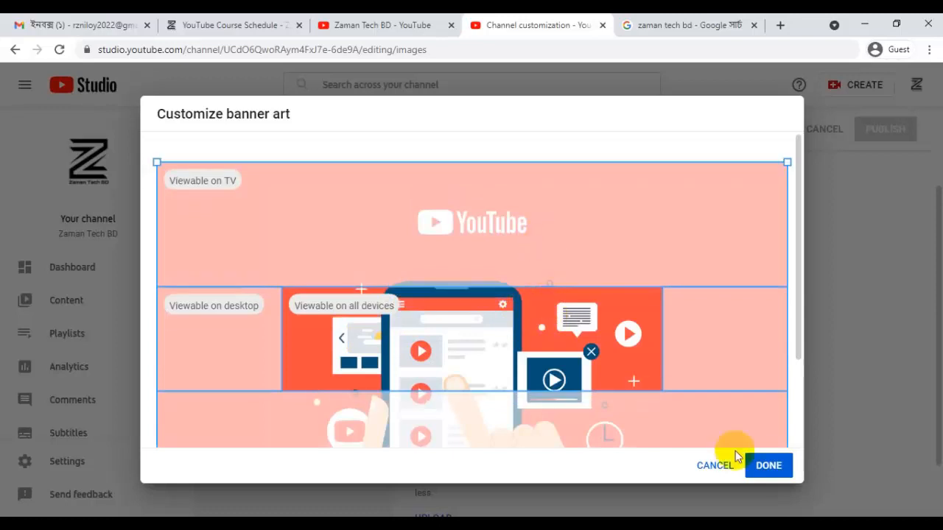
pyautogui.click(767, 464)
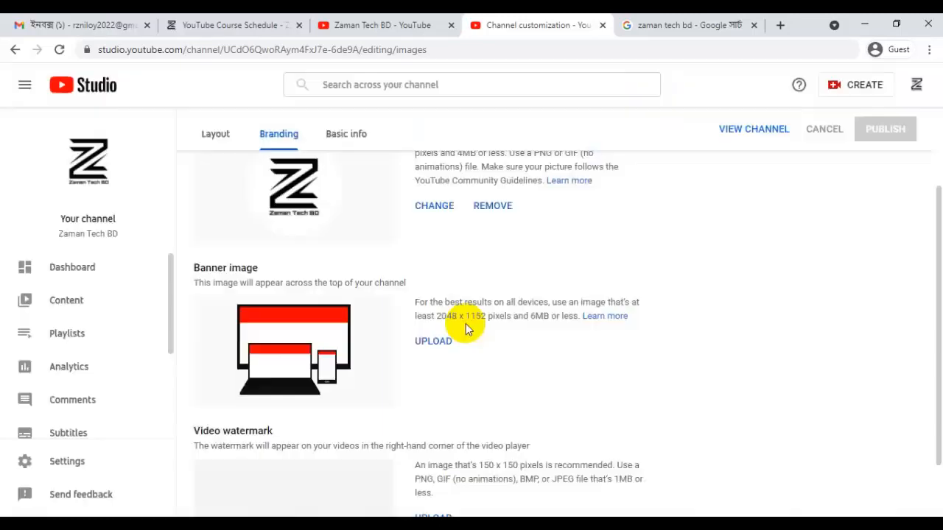
pyautogui.scroll(3, 516, 335)
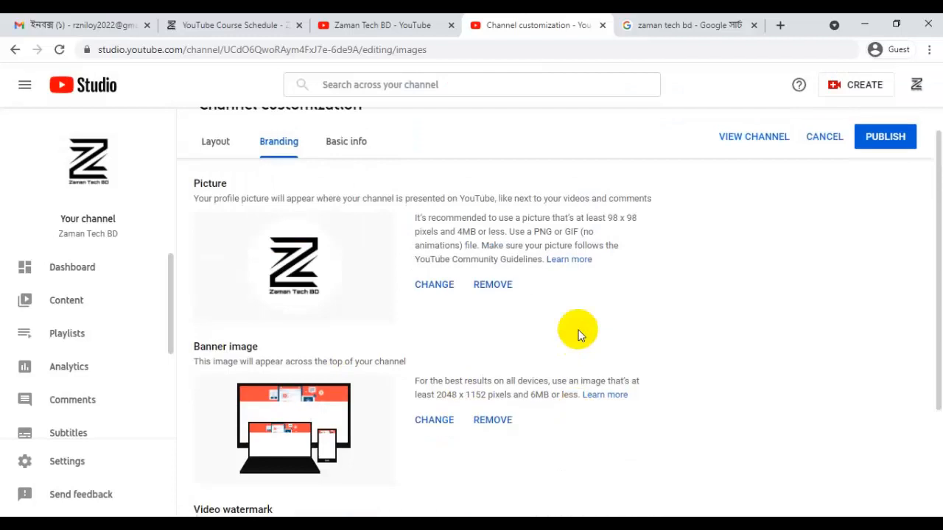
pyautogui.scroll(-2, 351, 379)
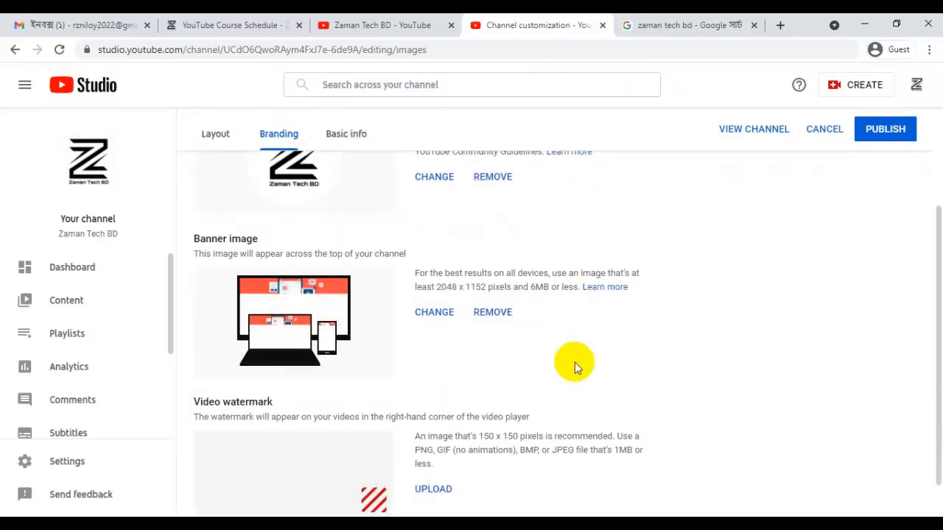
pyautogui.scroll(-1, 560, 360)
pyautogui.scroll(4, 456, 280)
# Copy the company description paragraph from the Zaman Tech BD website footer into the clipboard
pyautogui.click(352, 177)
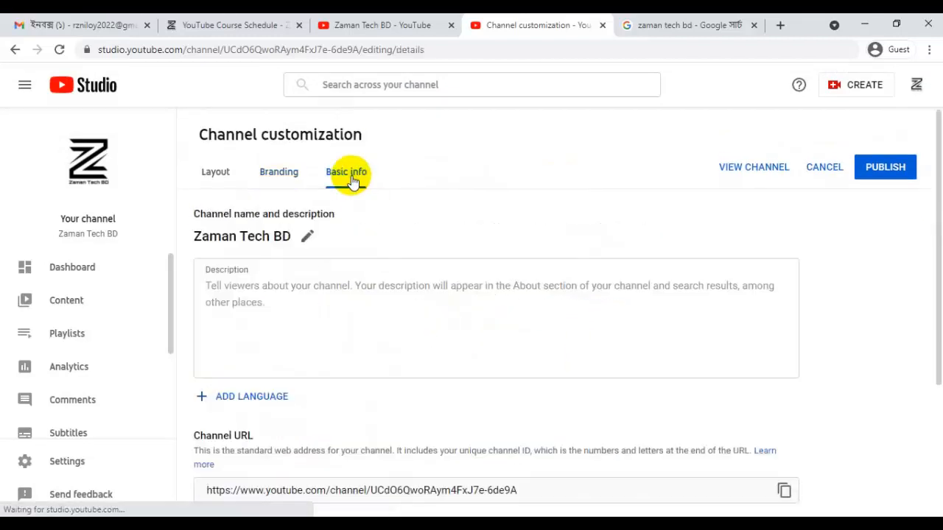
pyautogui.click(278, 291)
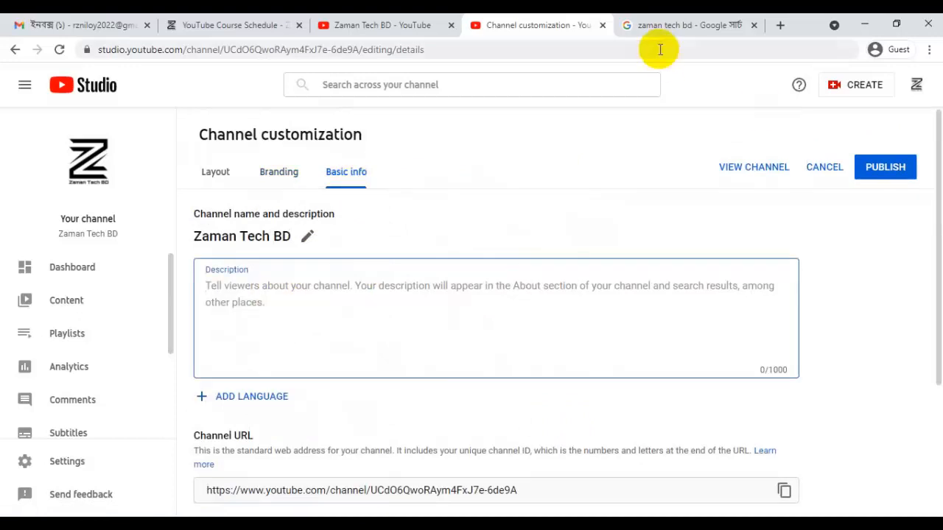
pyautogui.click(190, 25)
pyautogui.click(147, 110)
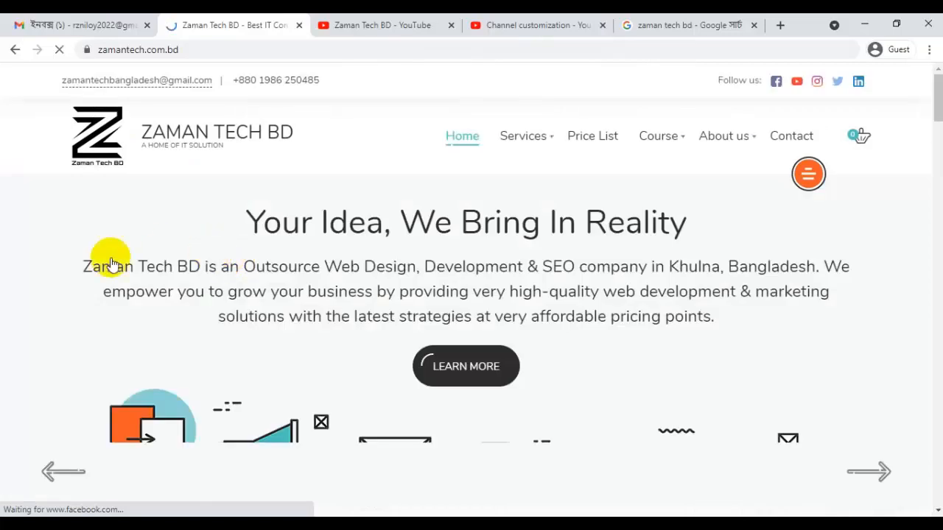
pyautogui.scroll(-5, 279, 279)
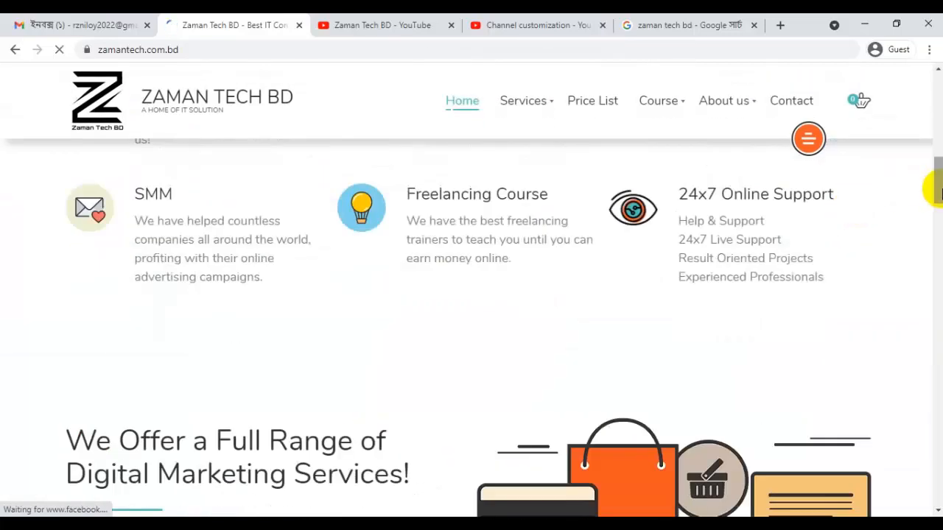
pyautogui.moveTo(934, 185); pyautogui.dragTo(847, 468)
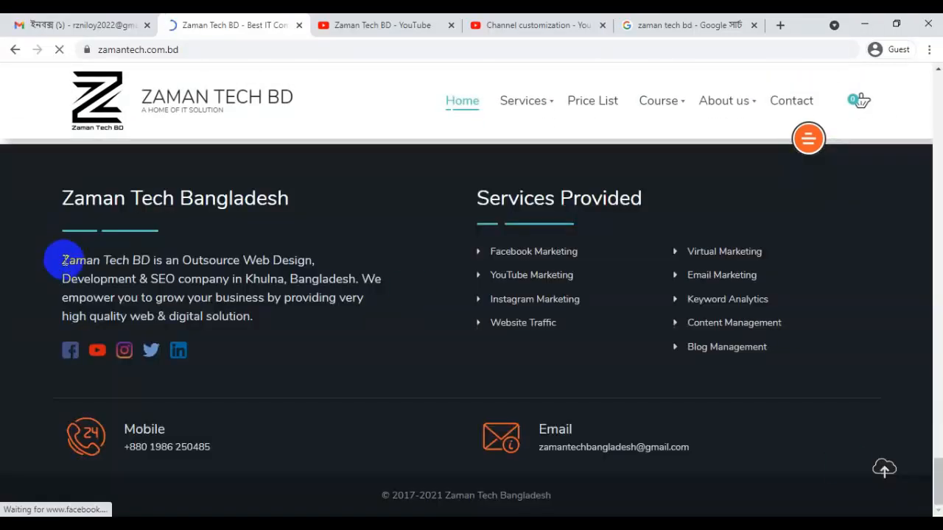
pyautogui.moveTo(61, 258); pyautogui.dragTo(252, 333)
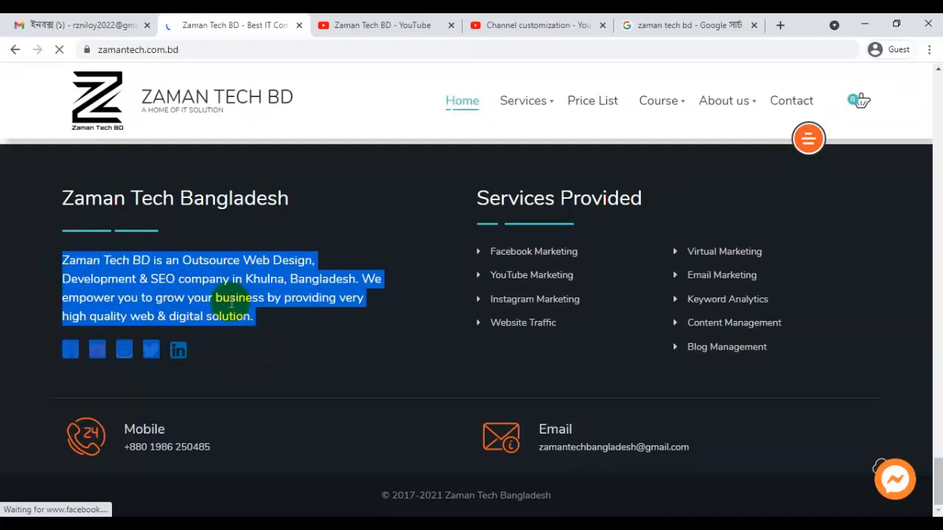
pyautogui.rightClick(212, 293)
pyautogui.click(230, 302)
pyautogui.click(560, 26)
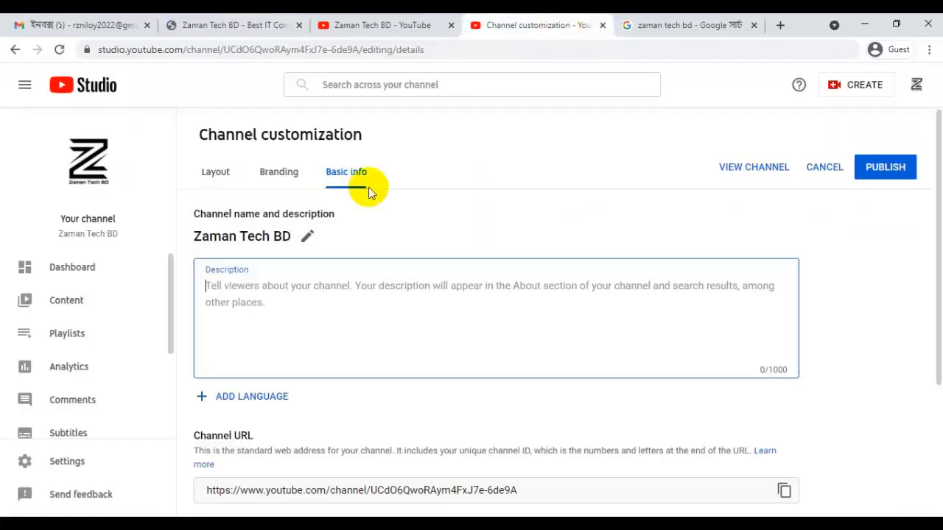
# Paste the company paragraph as the description, delete the FacebookYoutubeInstagramTwitter line, and publish
pyautogui.rightClick(316, 294)
pyautogui.click(339, 400)
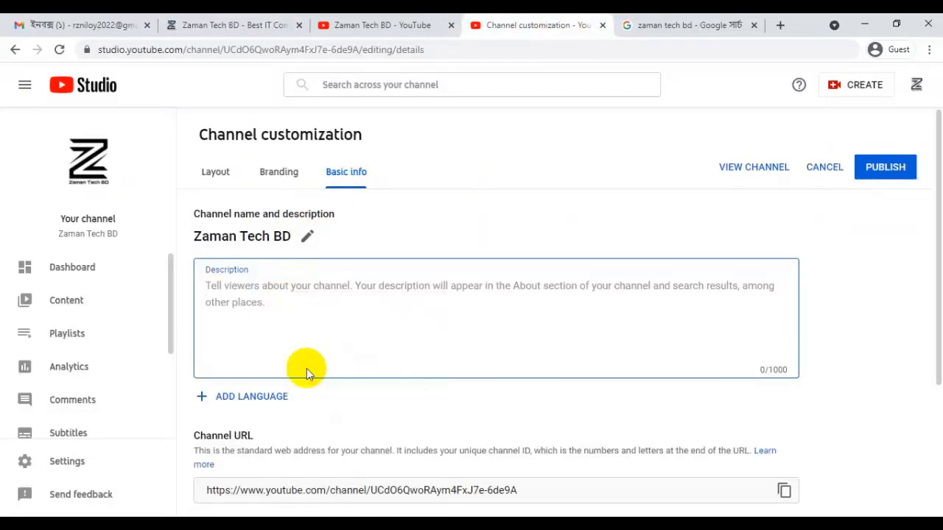
pyautogui.moveTo(375, 337); pyautogui.dragTo(207, 320)
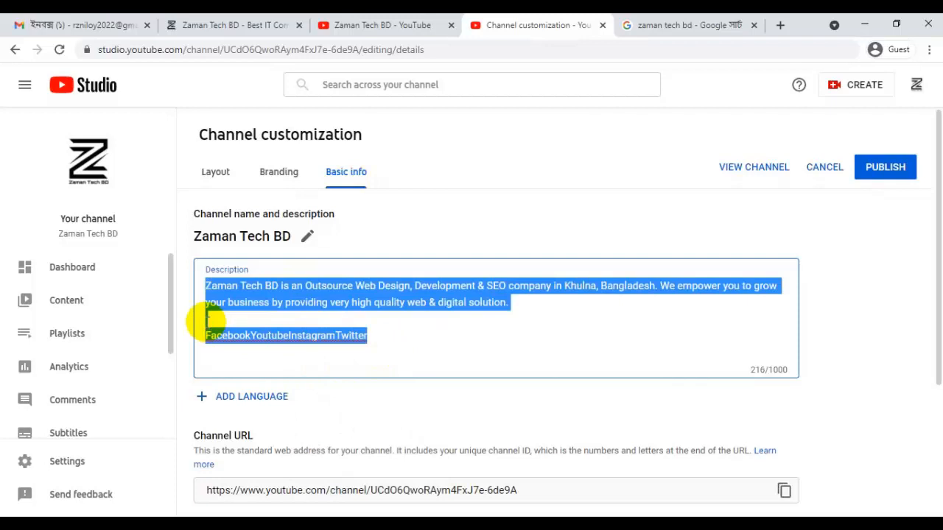
pyautogui.moveTo(420, 336); pyautogui.dragTo(226, 325)
pyautogui.press('BackSpace')
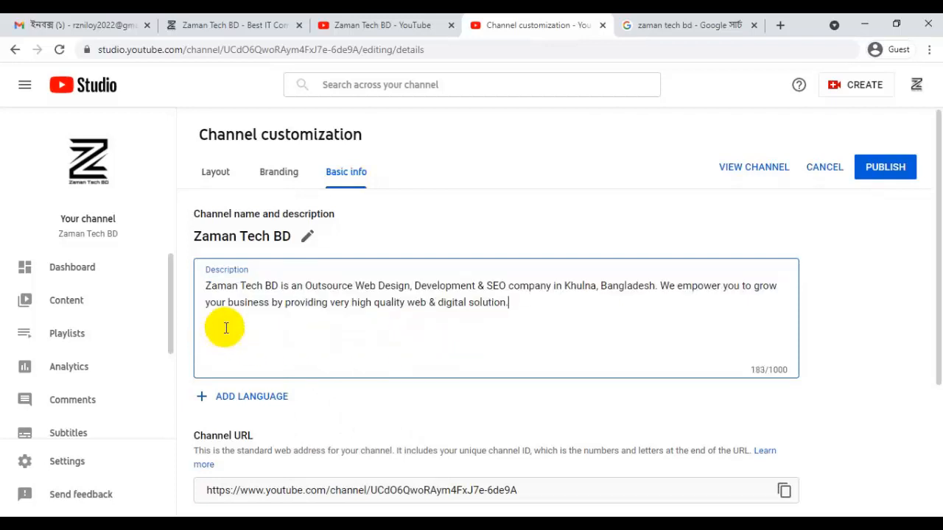
pyautogui.click(877, 169)
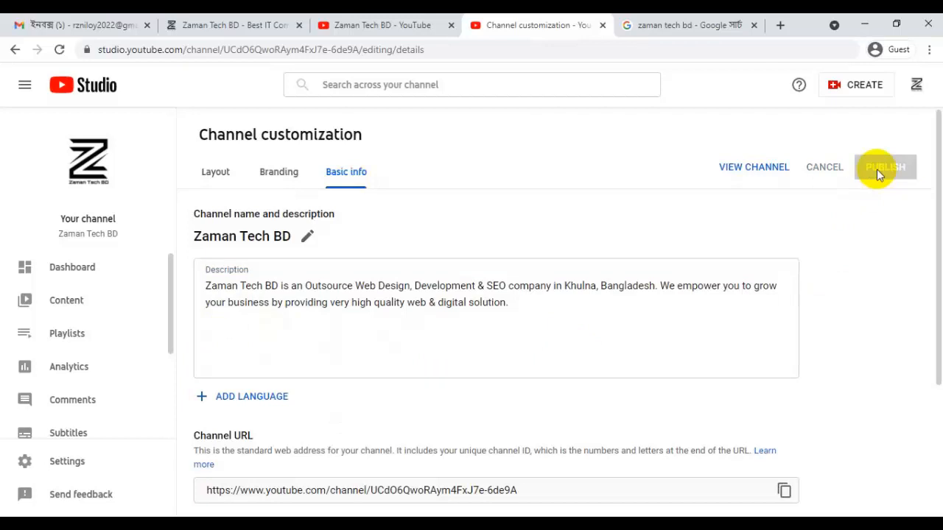
# Return to the Basic info settings and scroll down to the Links section
pyautogui.click(297, 174)
pyautogui.scroll(-1, 479, 395)
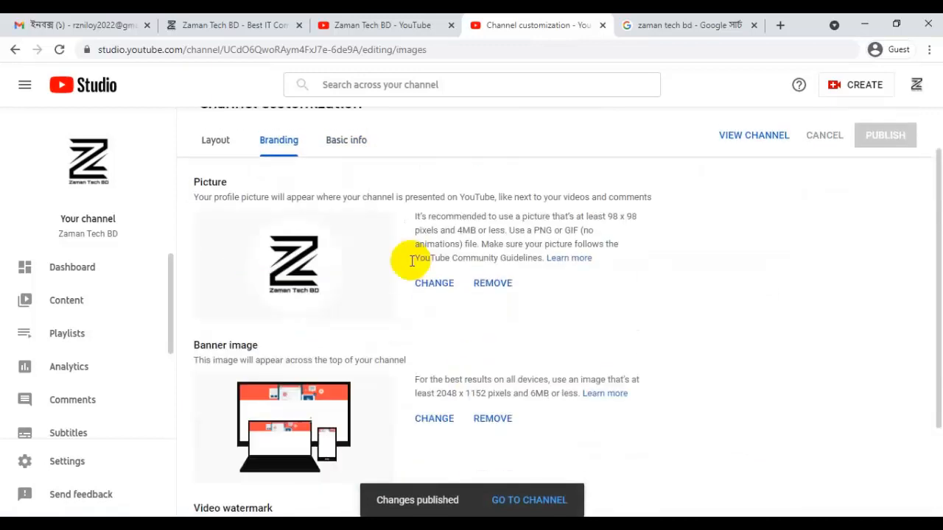
pyautogui.scroll(1, 406, 258)
pyautogui.click(341, 171)
pyautogui.scroll(-3, 580, 377)
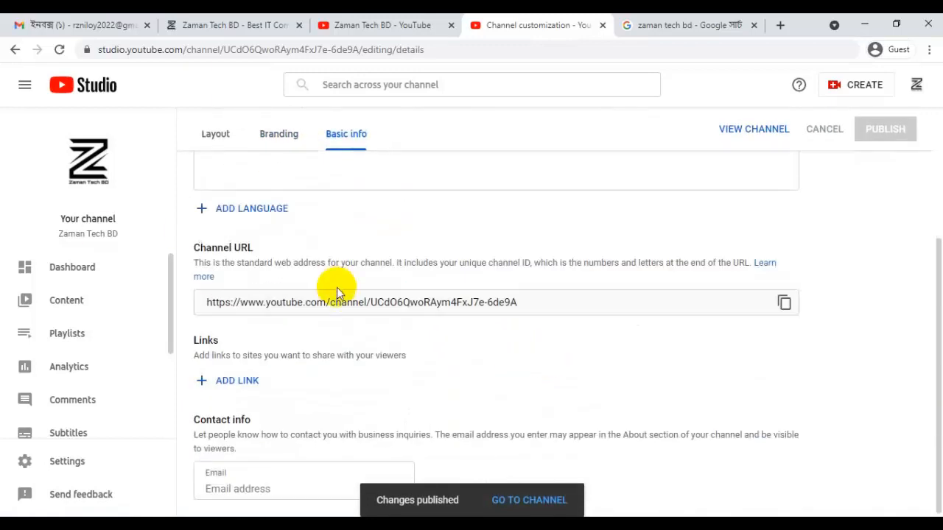
# Add a blank entry under Links and close the Google search tab
pyautogui.click(243, 382)
pyautogui.scroll(-2, 309, 332)
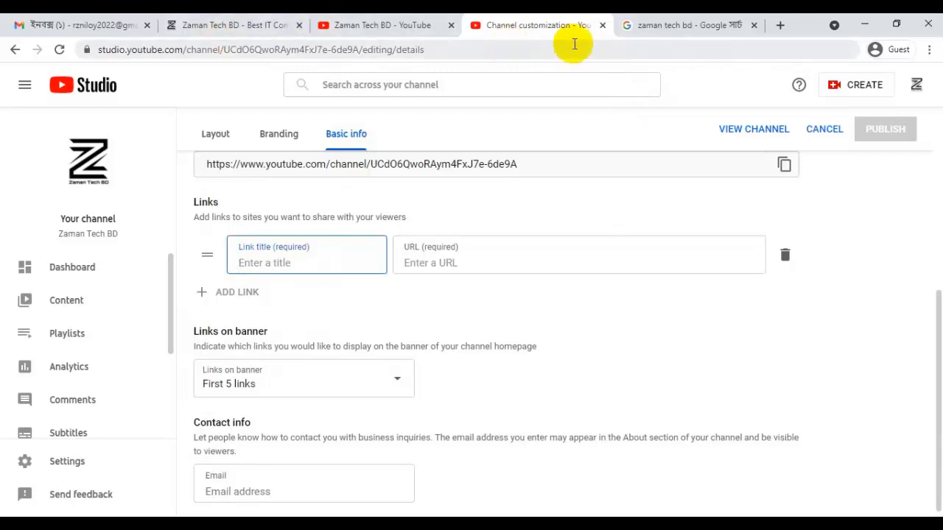
pyautogui.click(754, 25)
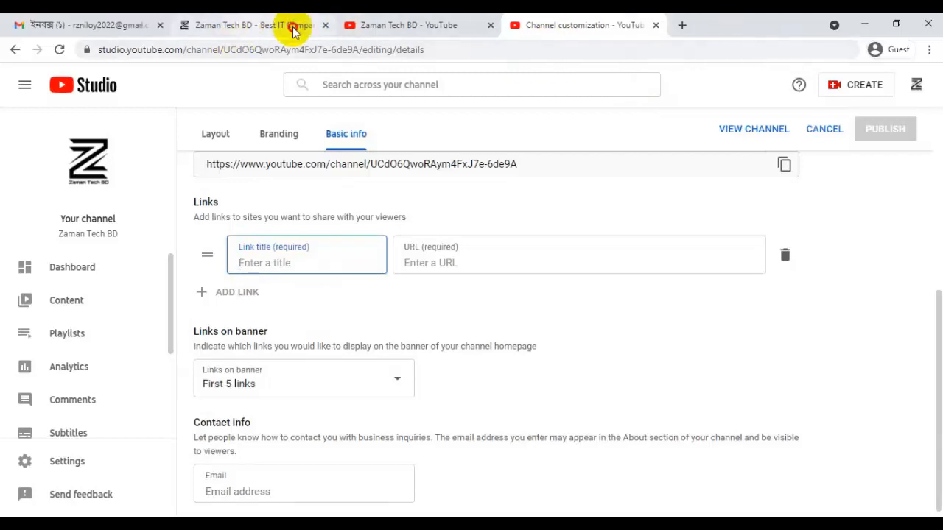
# Open the website footer's Facebook link in a new browser tab
pyautogui.moveTo(295, 25); pyautogui.dragTo(568, 42)
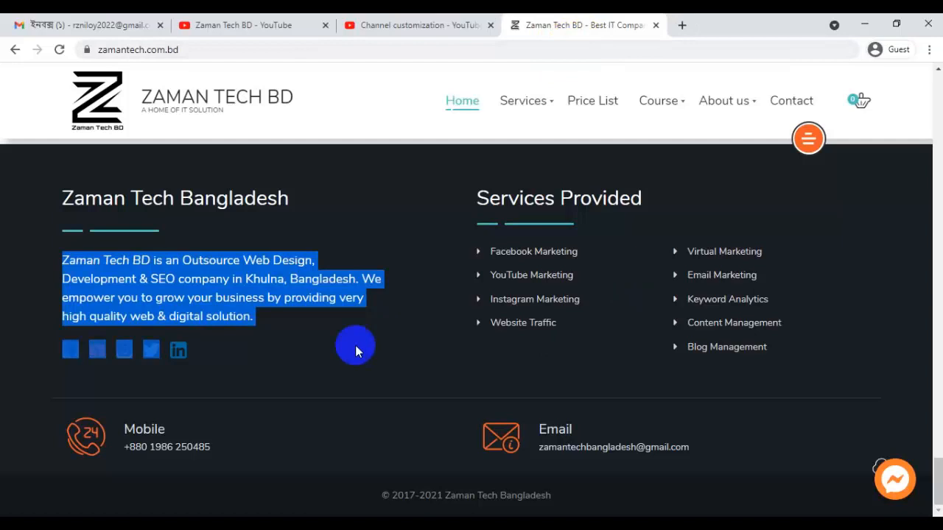
pyautogui.click(127, 386)
pyautogui.rightClick(70, 351)
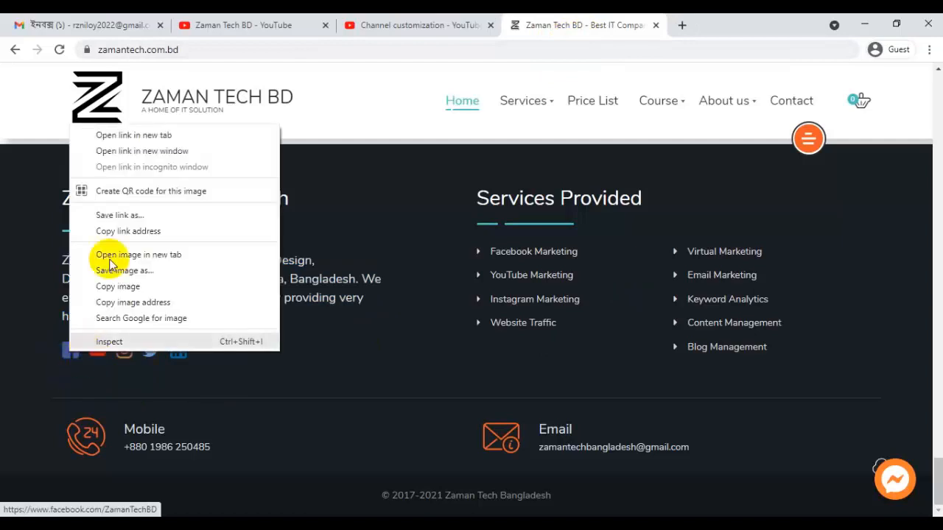
pyautogui.click(133, 134)
# Copy the Facebook page address and return to the new link's title field in Studio
pyautogui.click(685, 22)
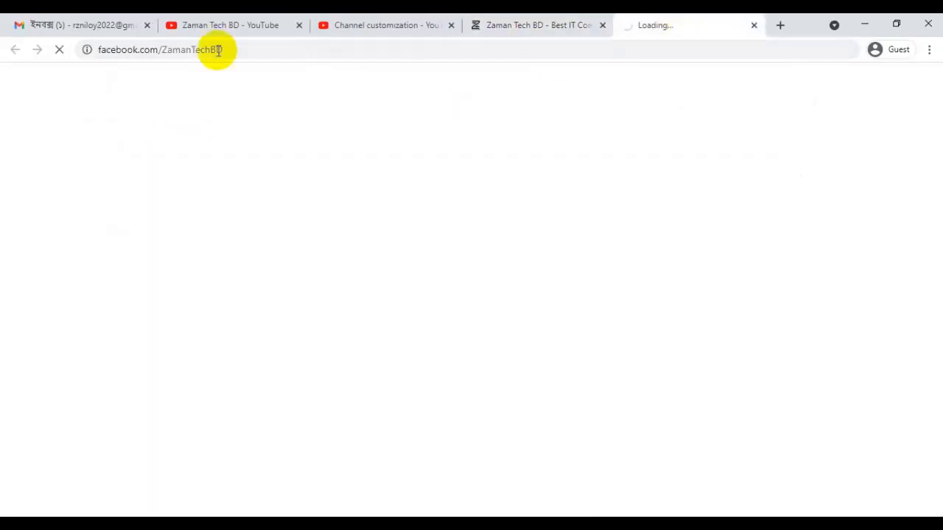
pyautogui.click(241, 50)
pyautogui.click(241, 49)
pyautogui.rightClick(208, 56)
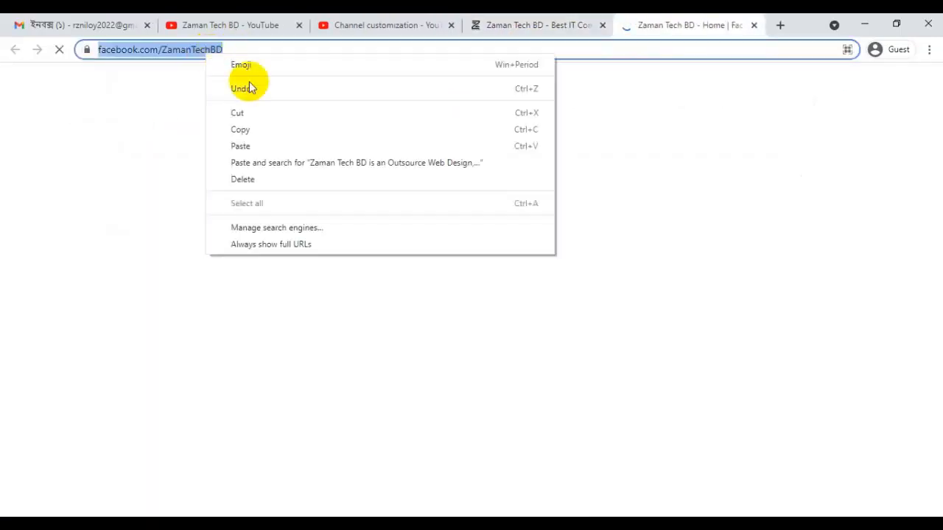
pyautogui.click(251, 129)
pyautogui.click(368, 25)
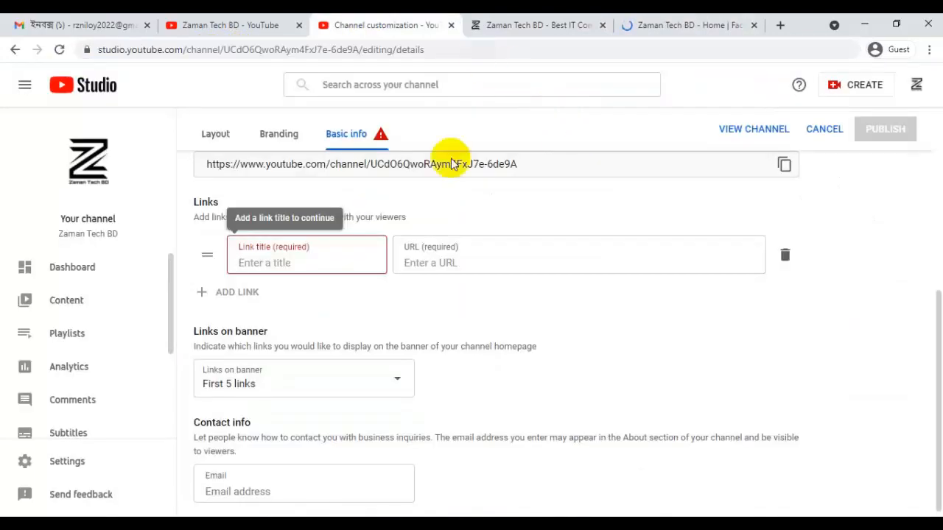
pyautogui.click(302, 256)
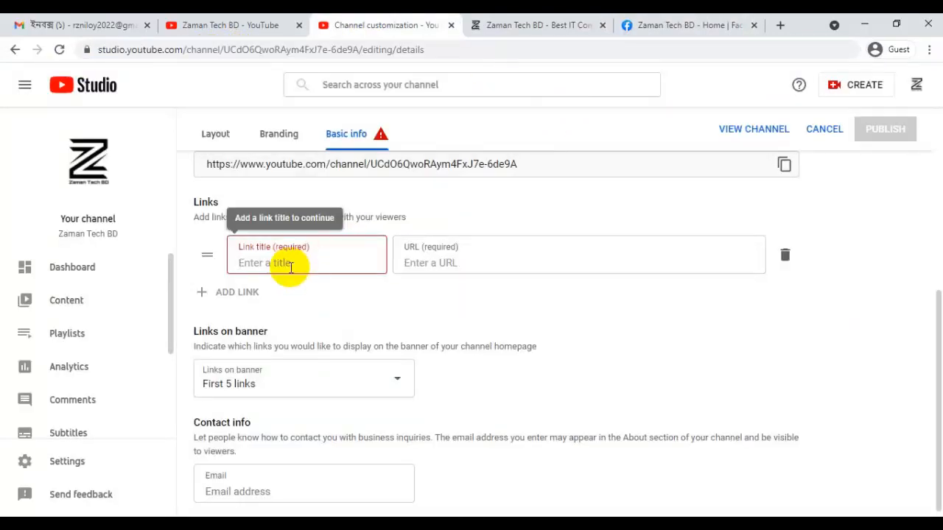
# Title the first link 'F' with the pasted Facebook URL, and add another link entry
pyautogui.write('Facebook')
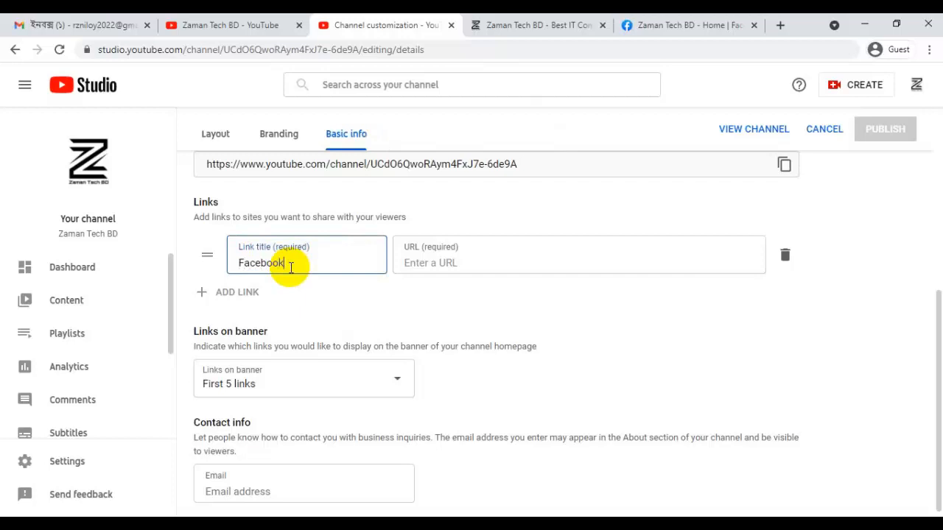
pyautogui.rightClick(442, 264)
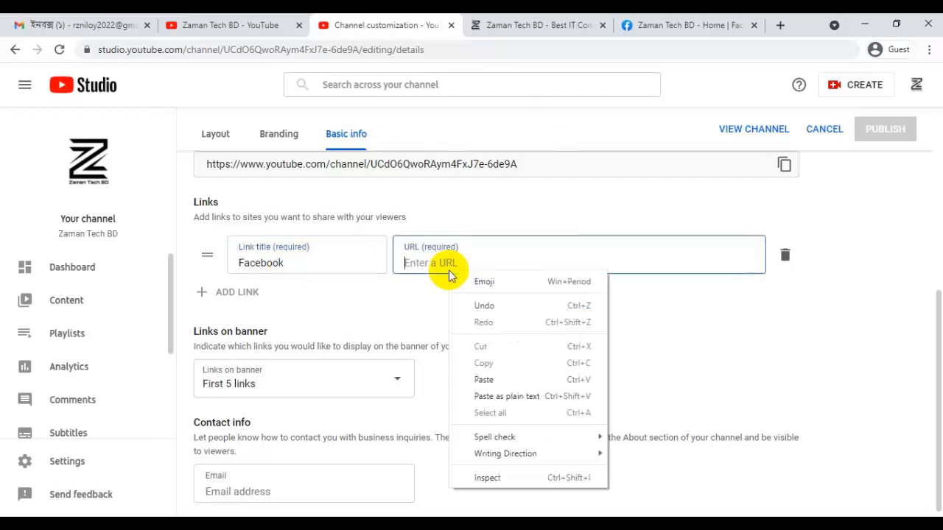
pyautogui.click(506, 378)
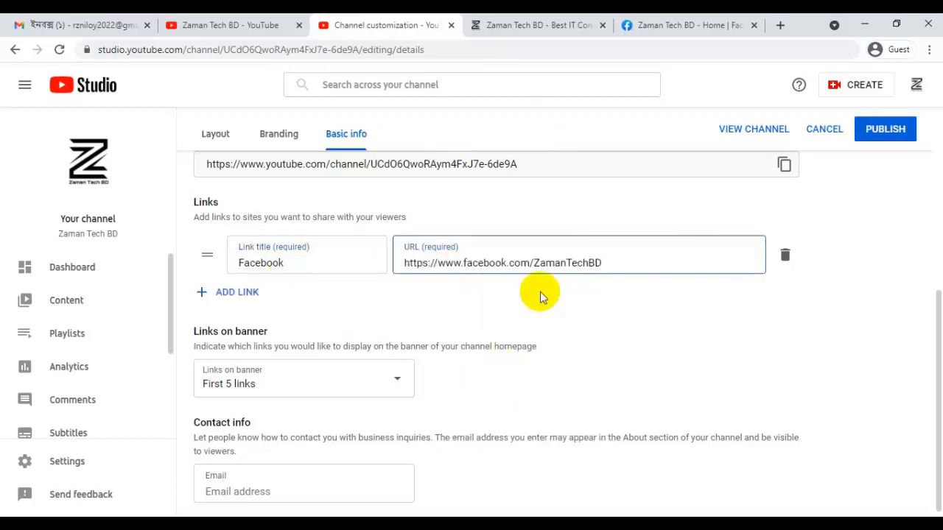
pyautogui.click(230, 295)
# Open the footer's Instagram link in a new tab and edit and select its profile address
pyautogui.click(572, 25)
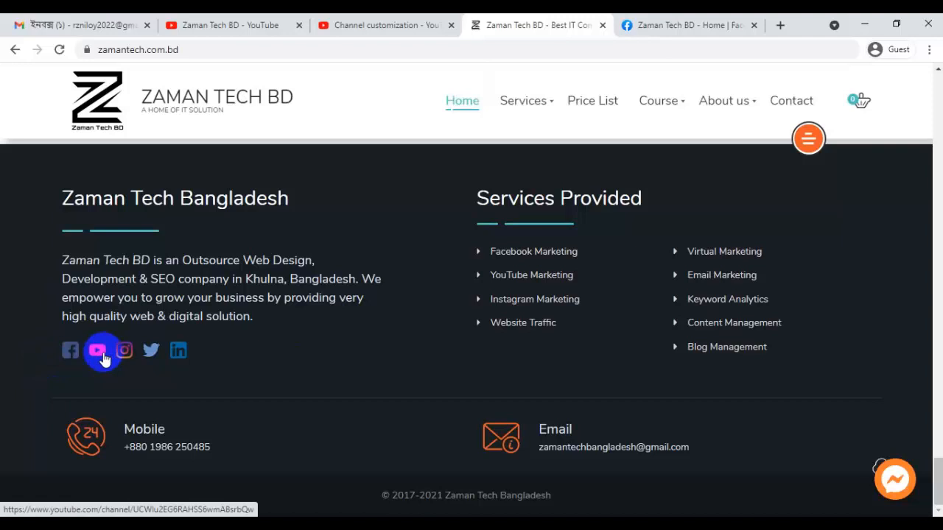
pyautogui.rightClick(123, 351)
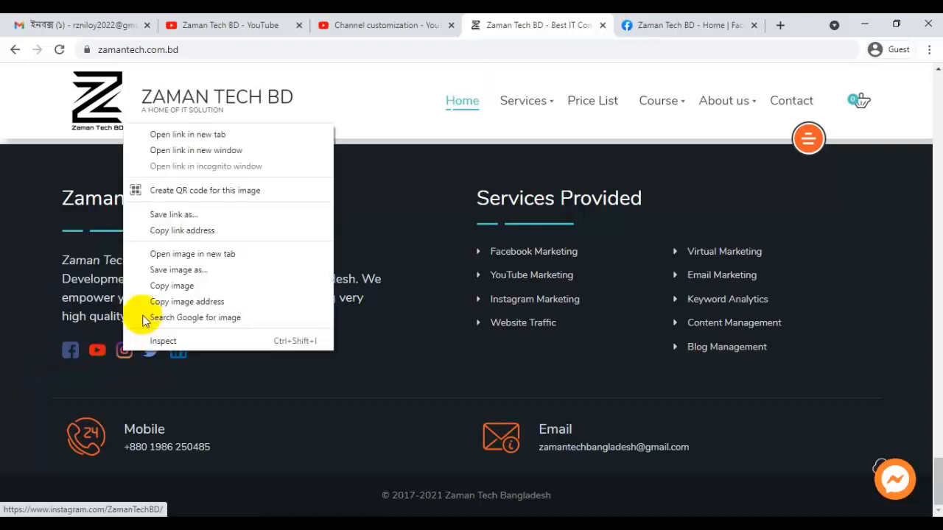
pyautogui.click(169, 136)
pyautogui.click(537, 25)
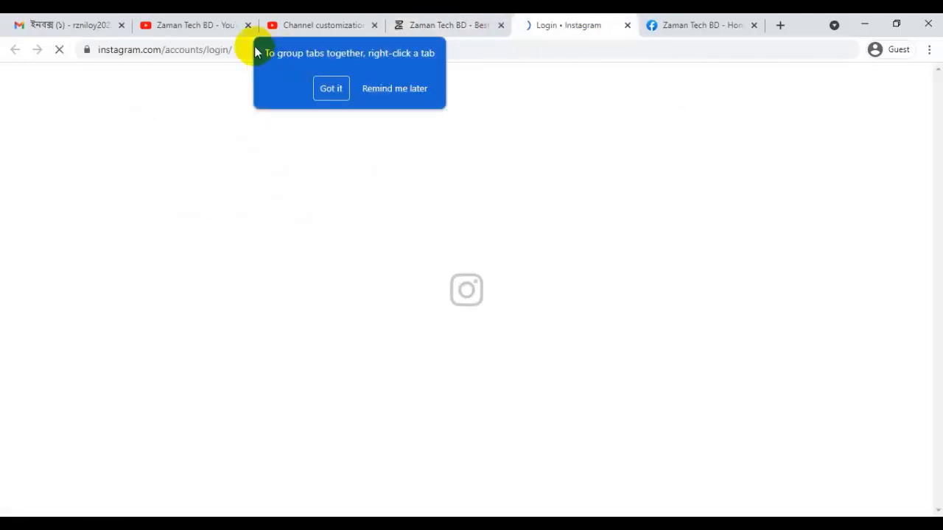
pyautogui.click(331, 89)
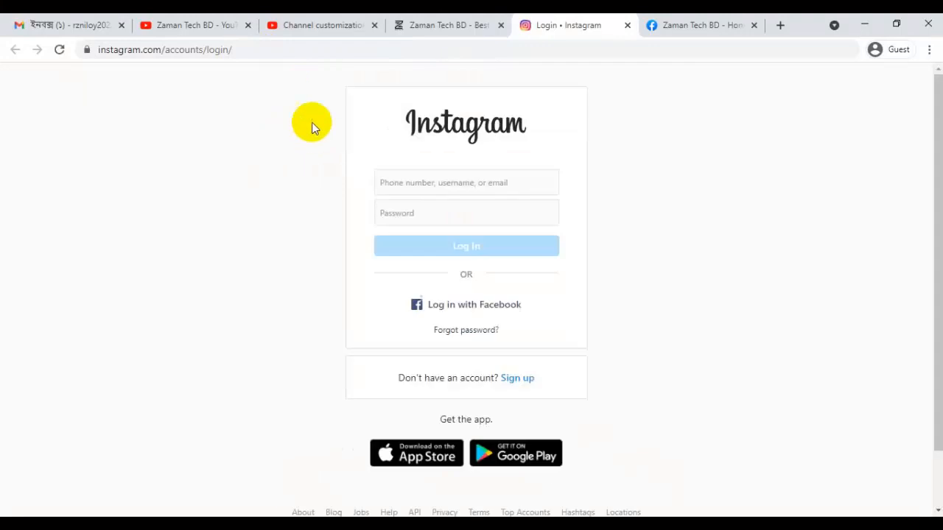
pyautogui.moveTo(250, 49); pyautogui.dragTo(169, 53)
pyautogui.write('zamantechbd')
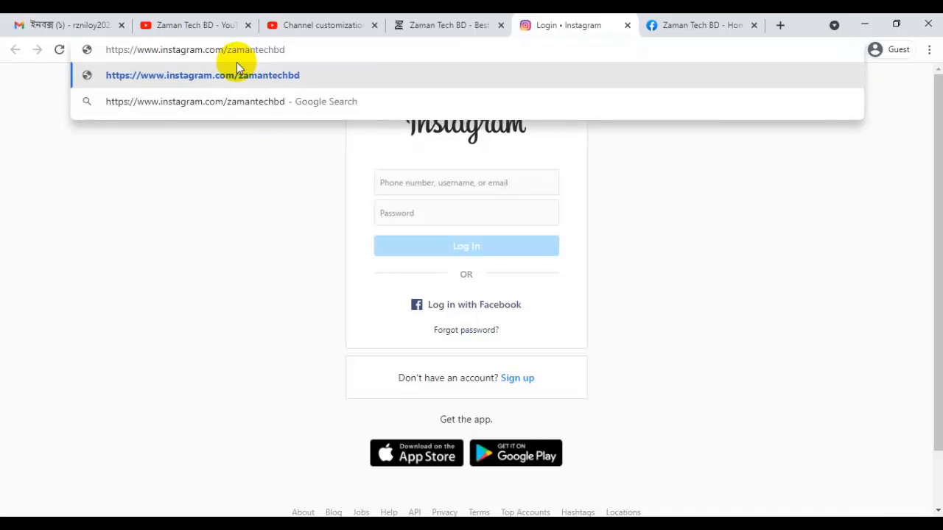
pyautogui.hotkey('ctrl', 'a')
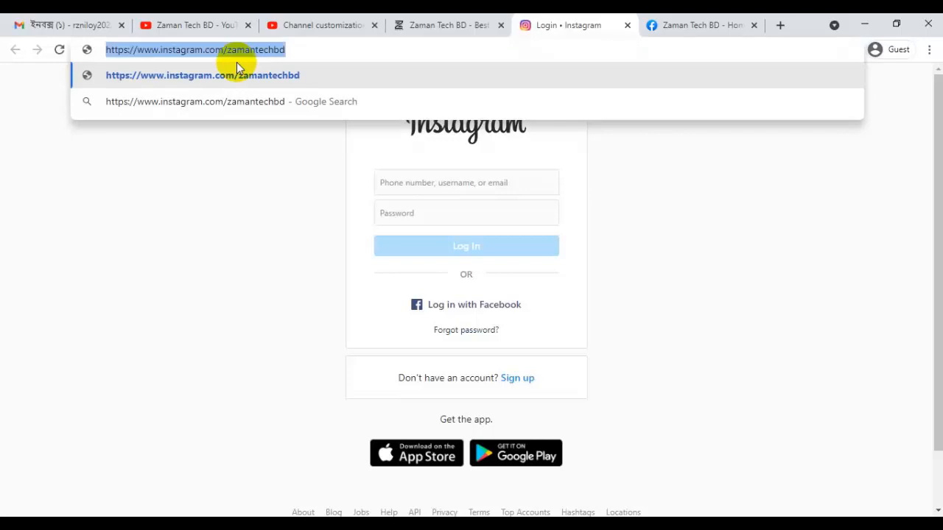
pyautogui.click(453, 24)
pyautogui.click(327, 22)
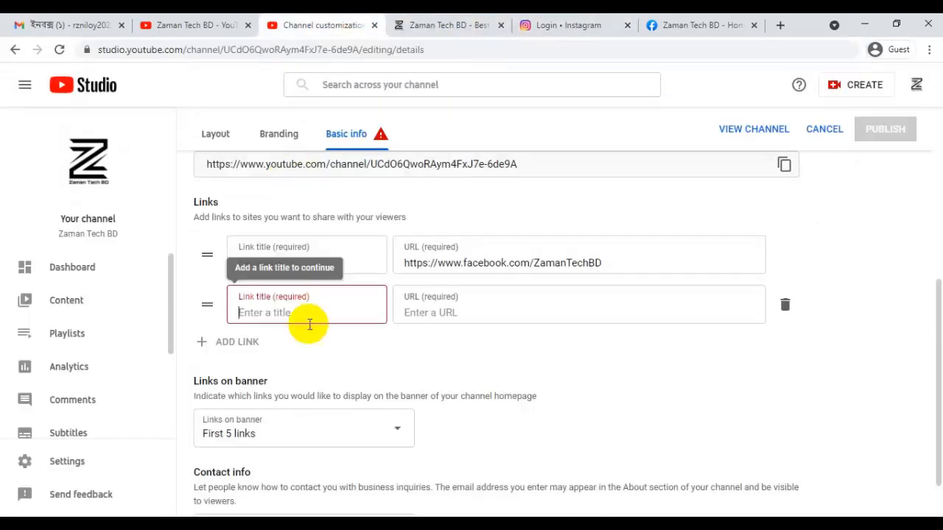
# Add the Instagram link with the pasted Instagram profile address
pyautogui.click(331, 313)
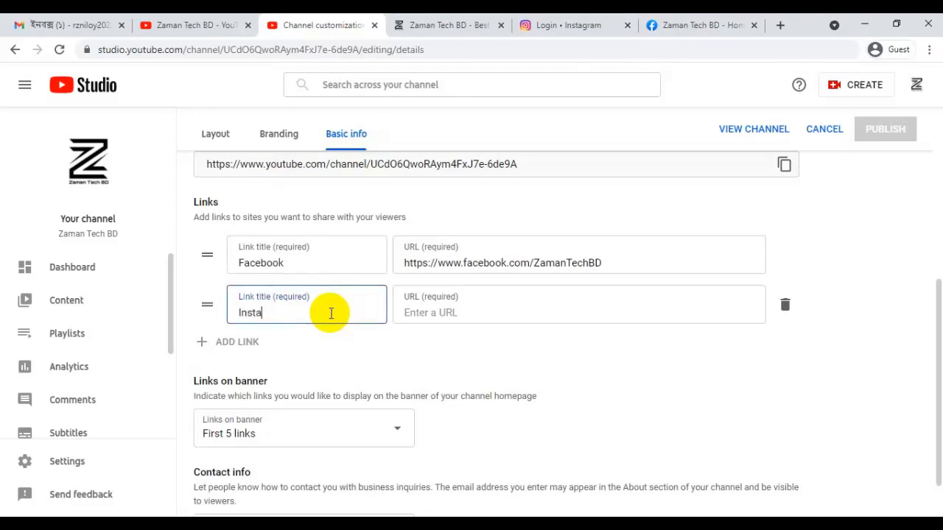
pyautogui.click(412, 314)
pyautogui.rightClick(430, 313)
pyautogui.click(465, 213)
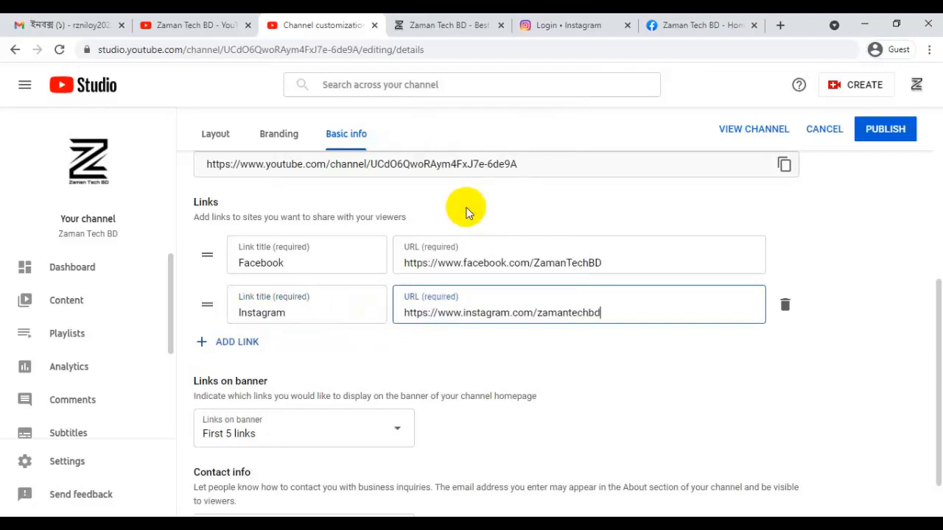
# Add a third link row and copy the Twitter profile address from the Zaman Tech BD website
pyautogui.click(230, 341)
pyautogui.click(445, 25)
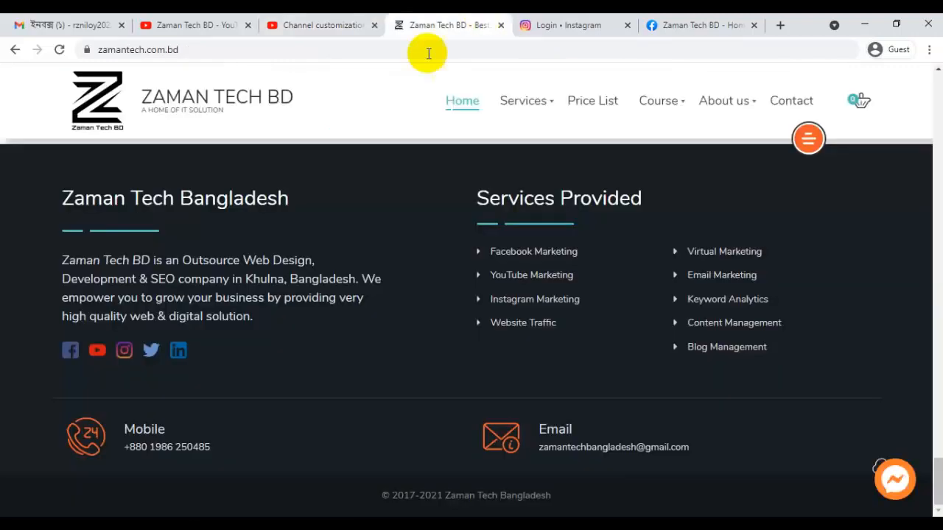
pyautogui.click(151, 350)
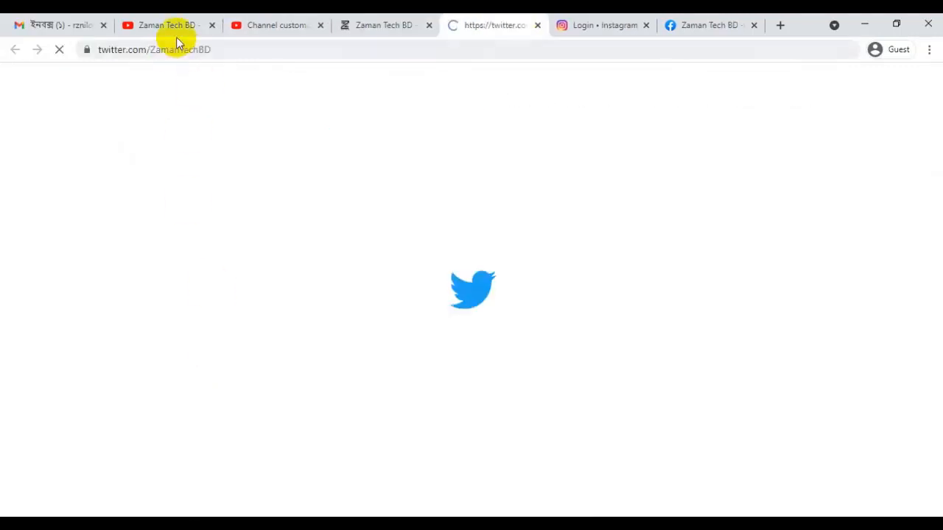
pyautogui.click(231, 57)
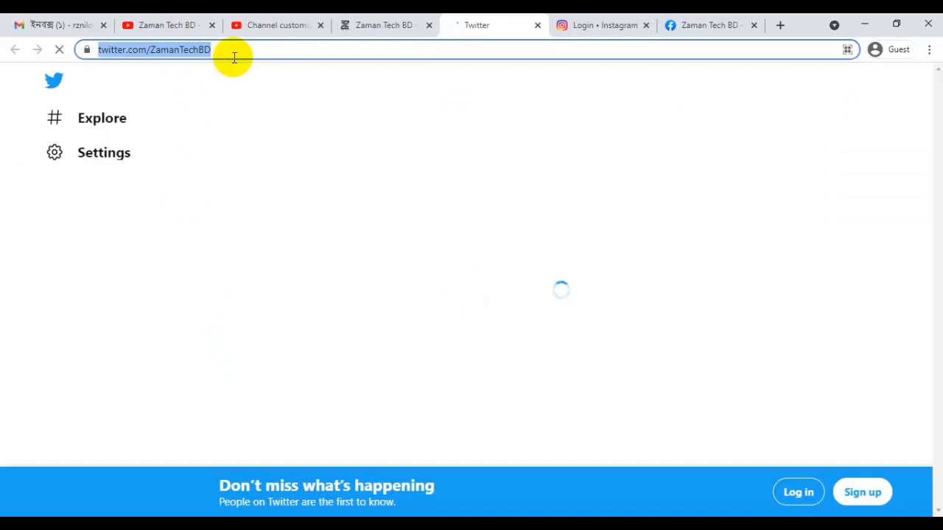
pyautogui.click(364, 18)
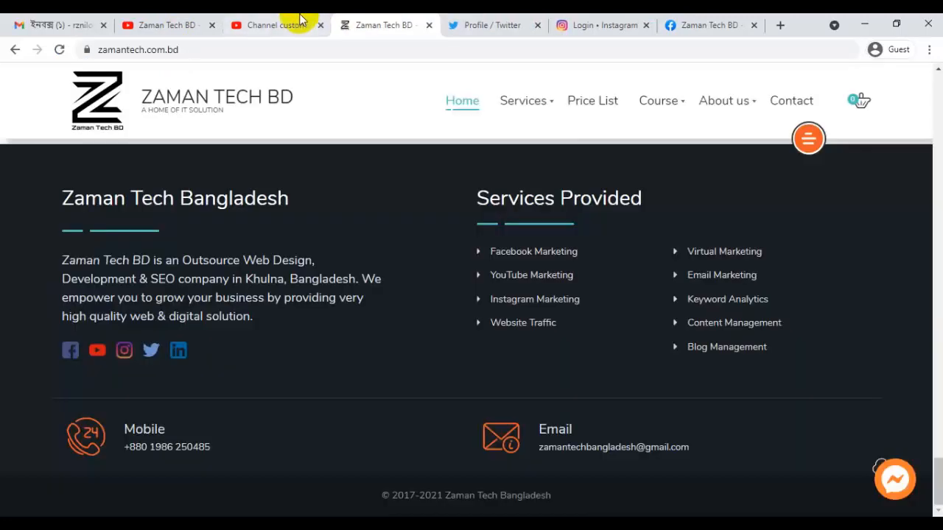
pyautogui.click(295, 18)
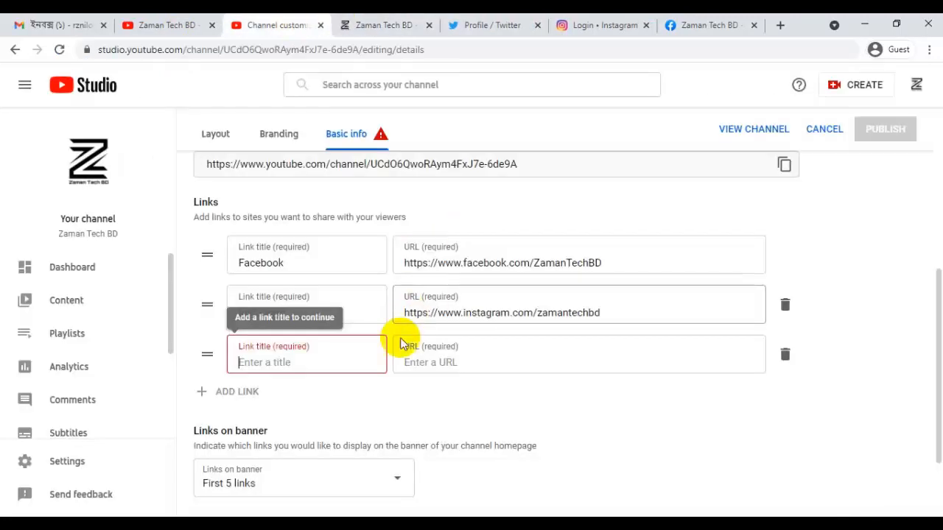
# Fill the third link as Twitter with the pasted Twitter profile address
pyautogui.click(287, 359)
pyautogui.write('Twitter')
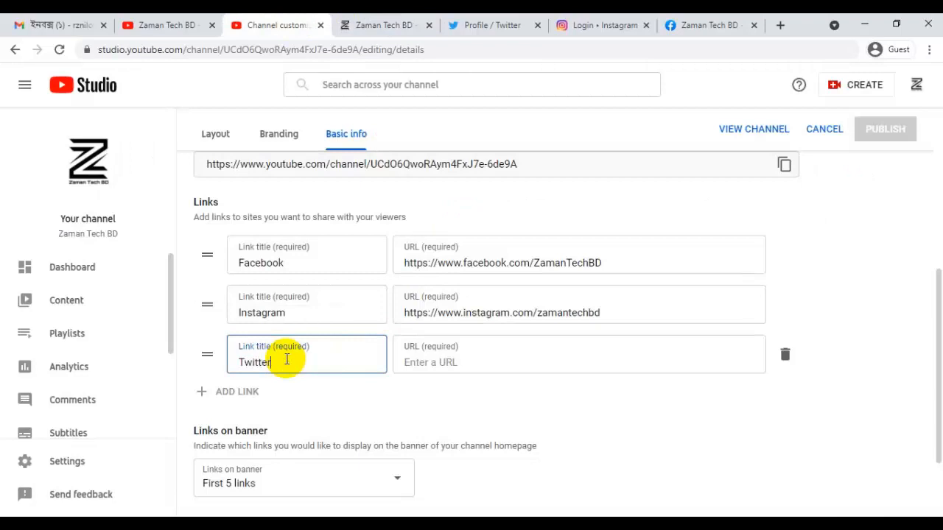
pyautogui.rightClick(425, 363)
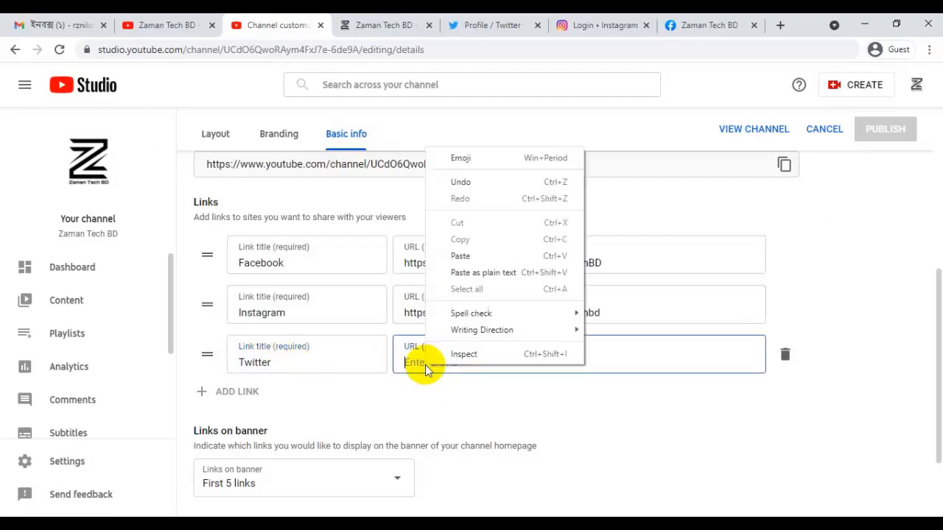
pyautogui.click(454, 257)
# Add a fourth link row and copy the Zaman Tech BD website address
pyautogui.click(242, 391)
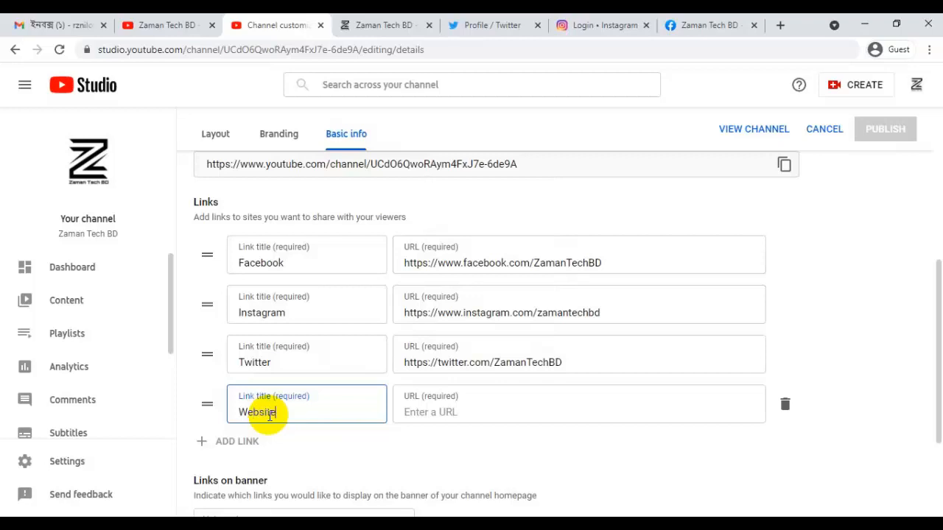
pyautogui.click(391, 25)
pyautogui.click(179, 51)
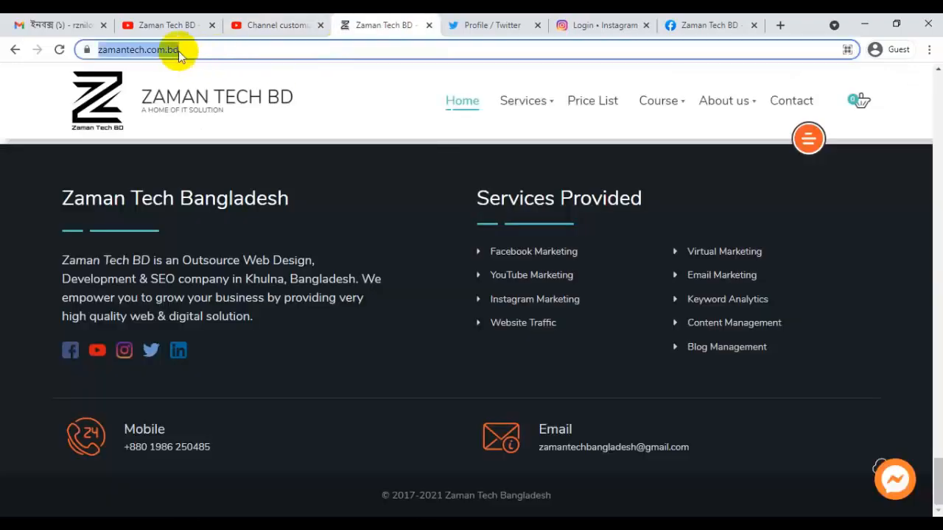
pyautogui.rightClick(179, 52)
pyautogui.click(204, 120)
pyautogui.click(269, 25)
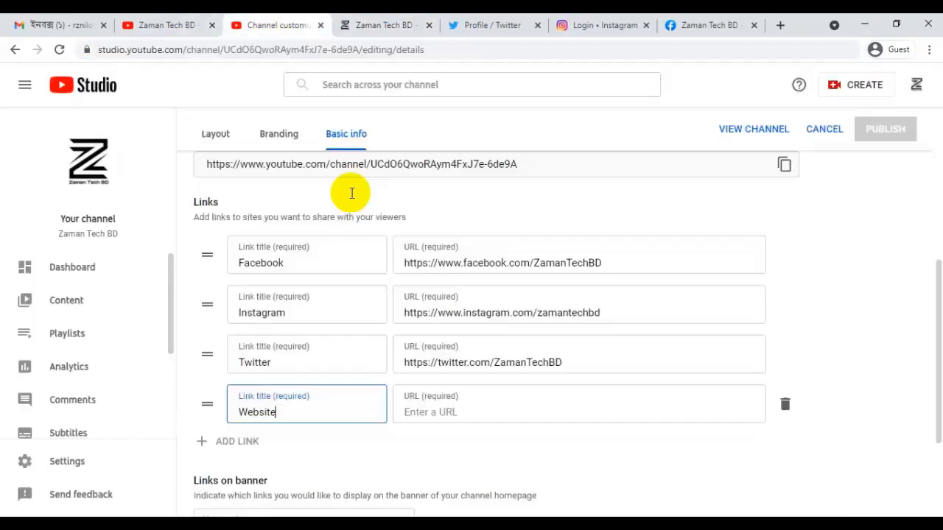
# Paste the website address into the Website link and publish the channel changes
pyautogui.click(441, 412)
pyautogui.rightClick(442, 413)
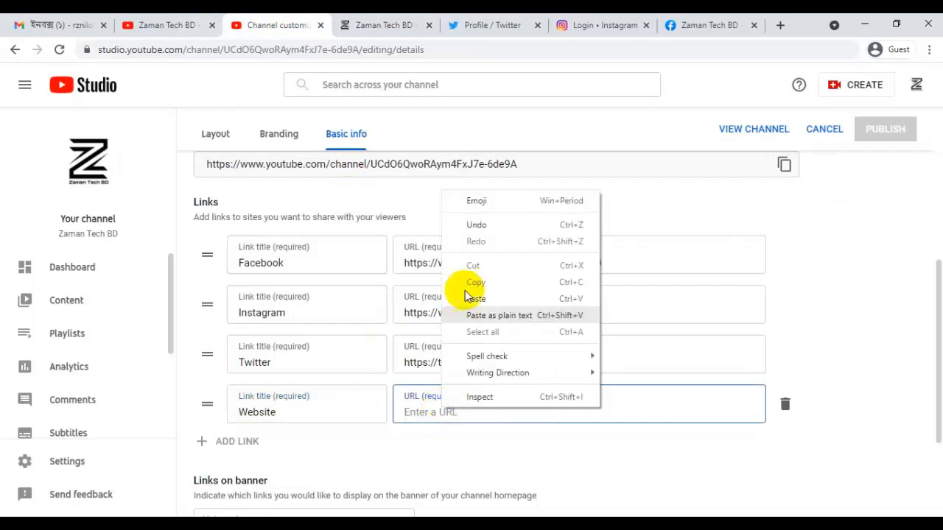
pyautogui.click(472, 299)
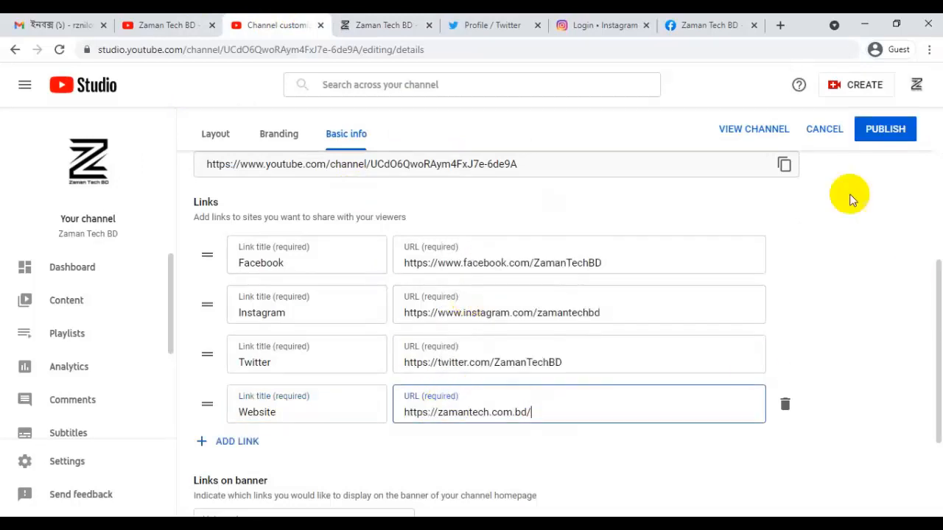
pyautogui.click(876, 132)
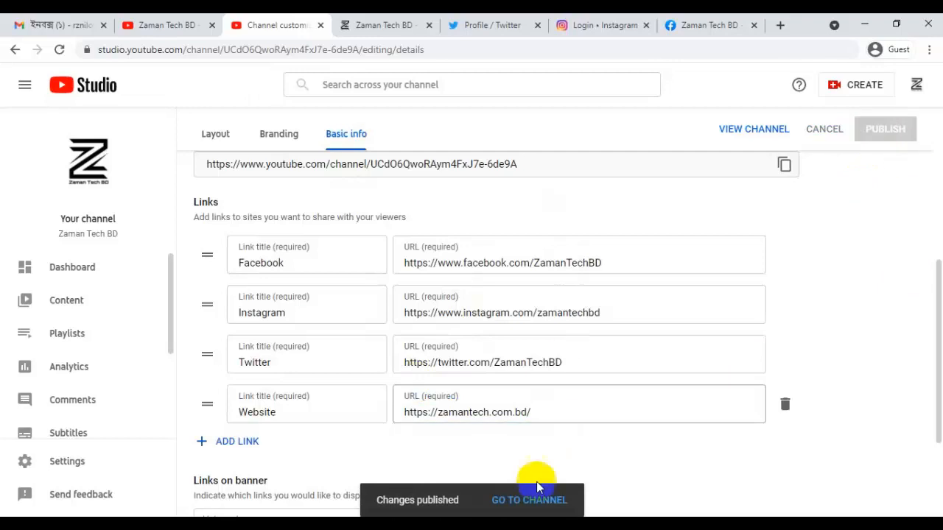
# Open the live Zaman Tech BD channel and review its banner and links
pyautogui.click(517, 502)
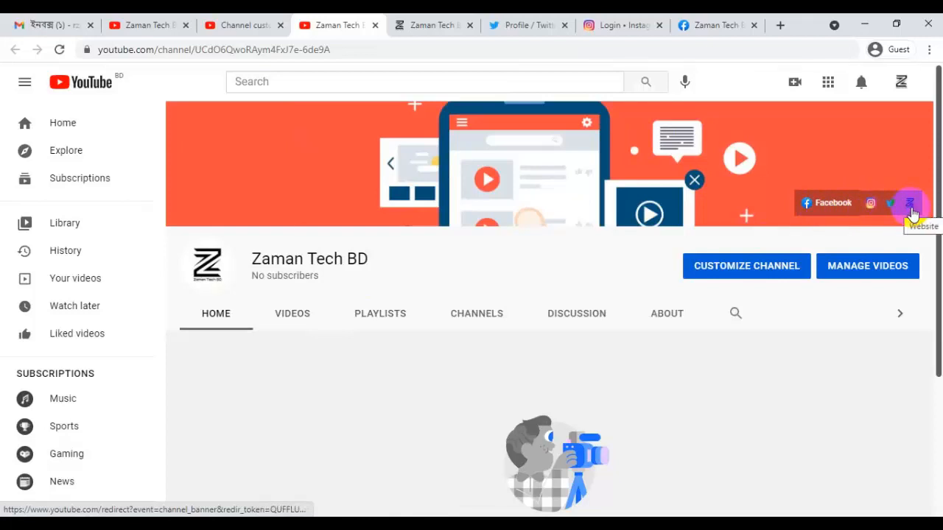
pyautogui.scroll(-1, 397, 267)
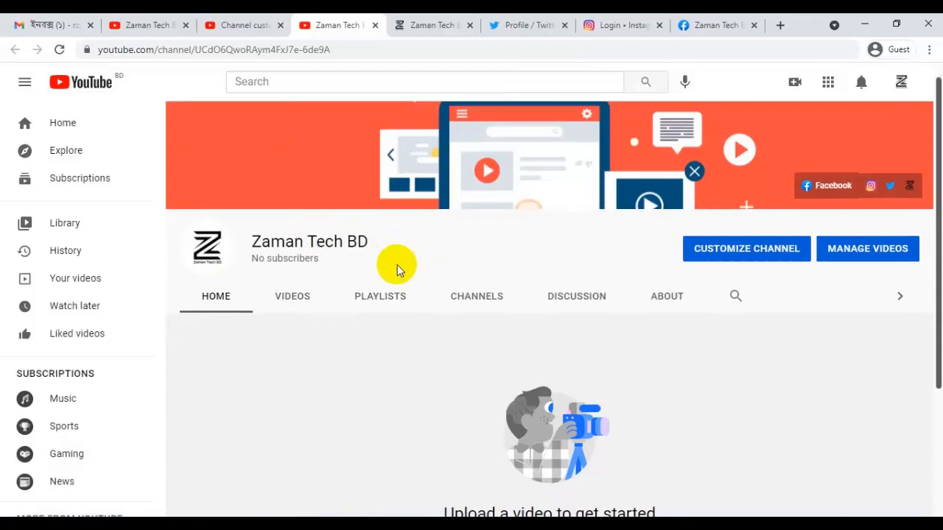
pyautogui.scroll(-3, 353, 330)
pyautogui.scroll(3, 342, 320)
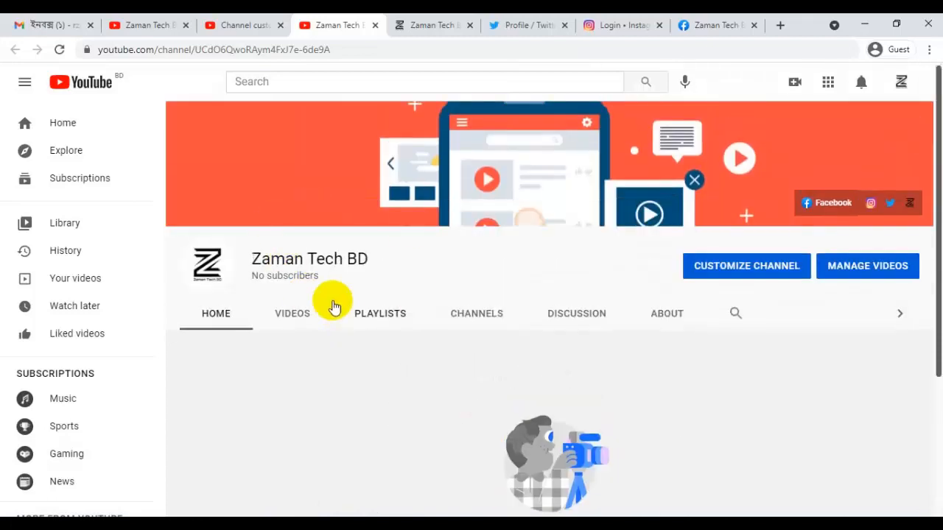
pyautogui.scroll(-1, 305, 276)
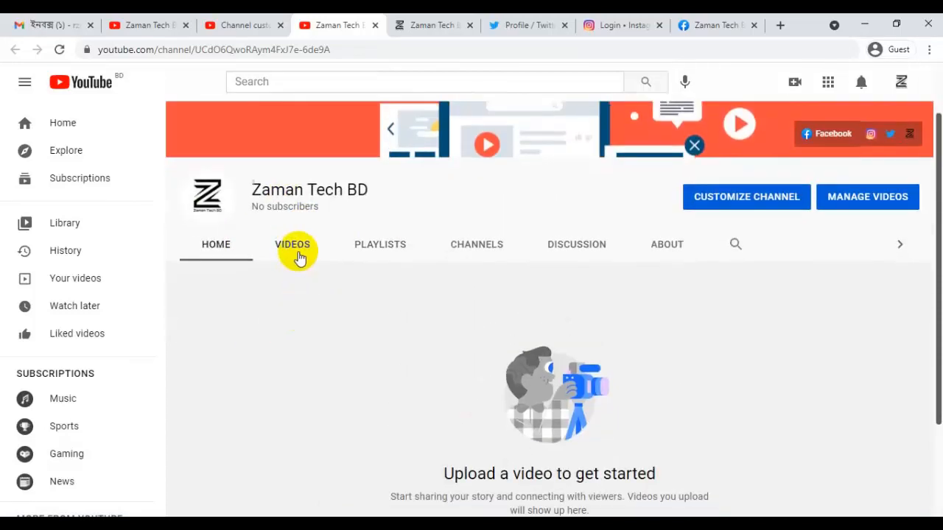
# Browse the Videos, Discussion and About tabs, then select the Intro & Outro text on the course schedule page
pyautogui.click(294, 250)
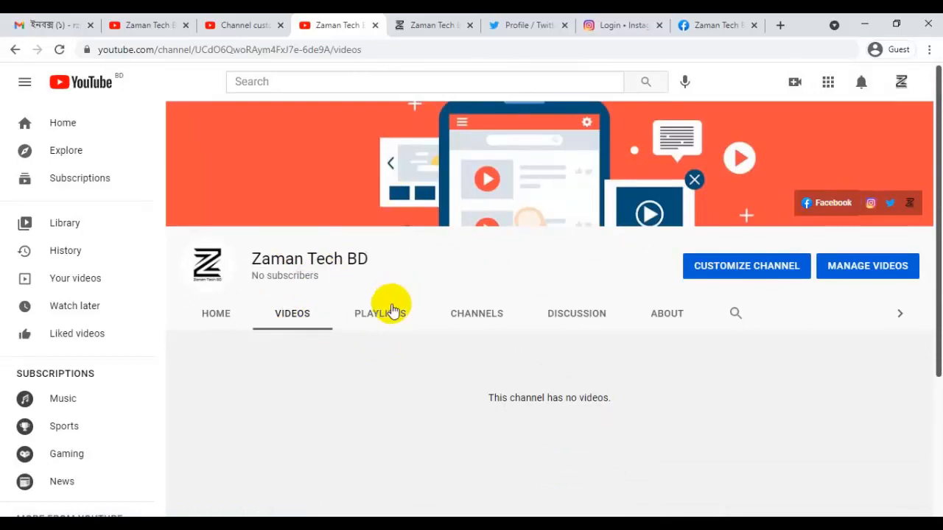
pyautogui.click(568, 320)
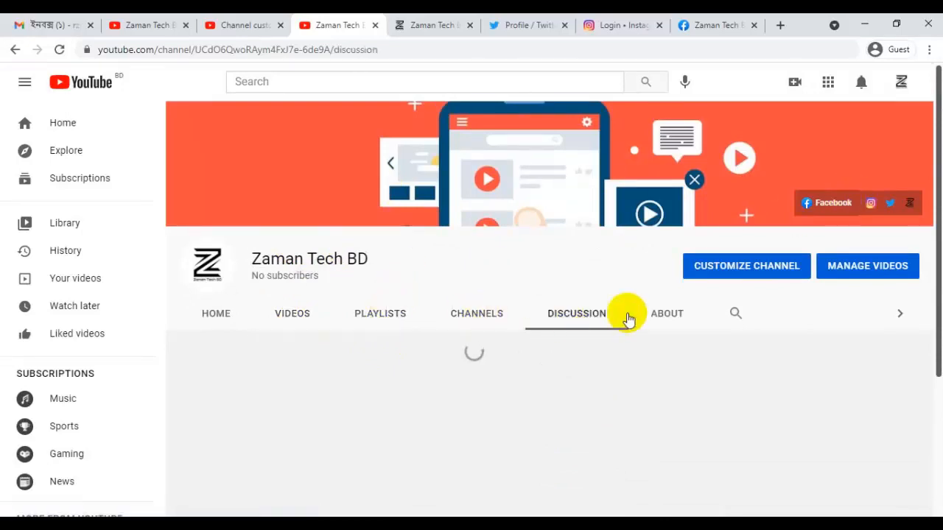
pyautogui.click(669, 315)
pyautogui.scroll(-1, 221, 322)
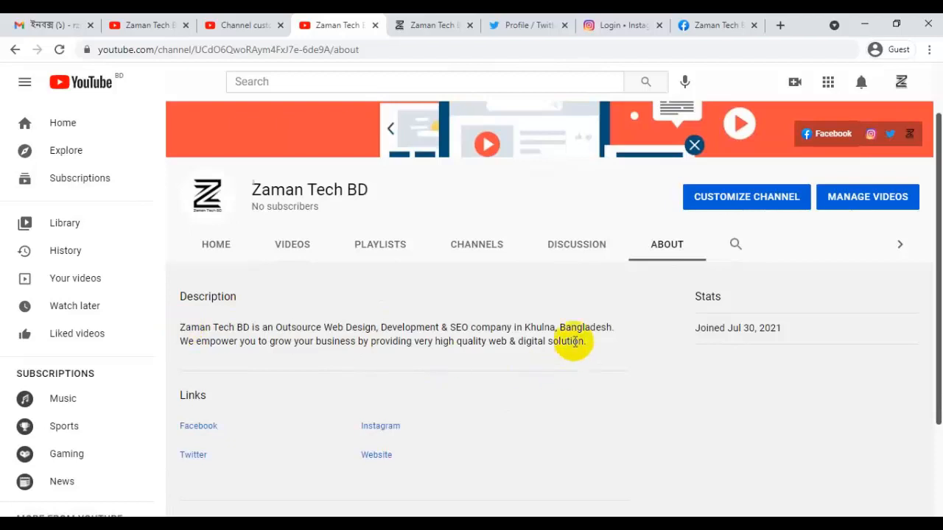
pyautogui.moveTo(698, 330); pyautogui.dragTo(786, 333)
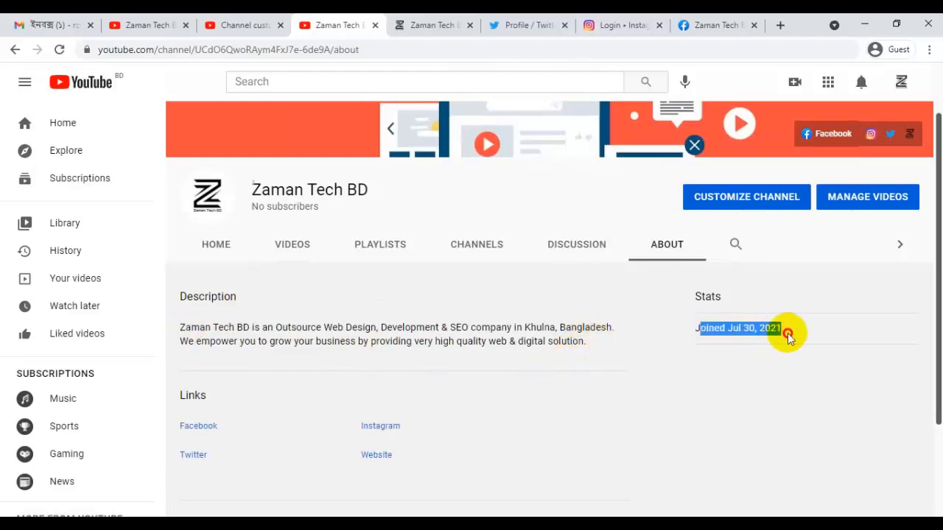
pyautogui.scroll(-1, 196, 361)
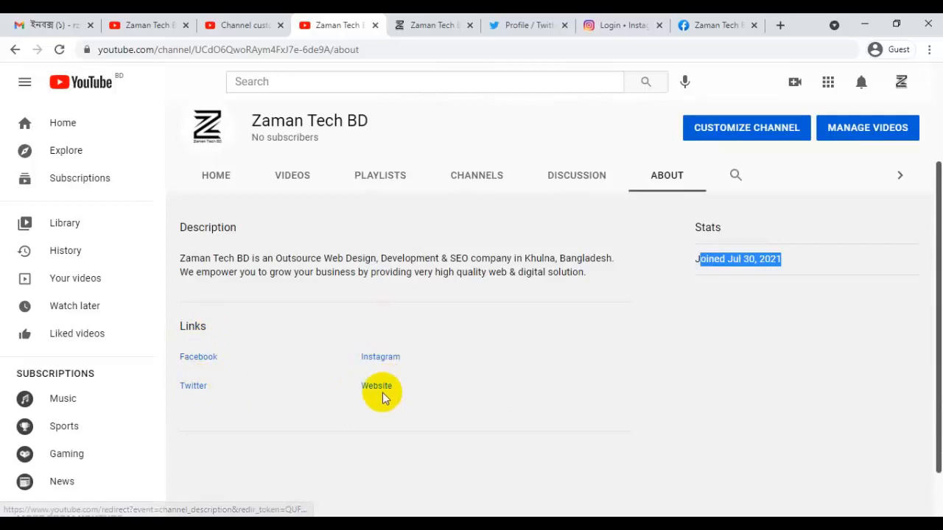
pyautogui.scroll(2, 337, 294)
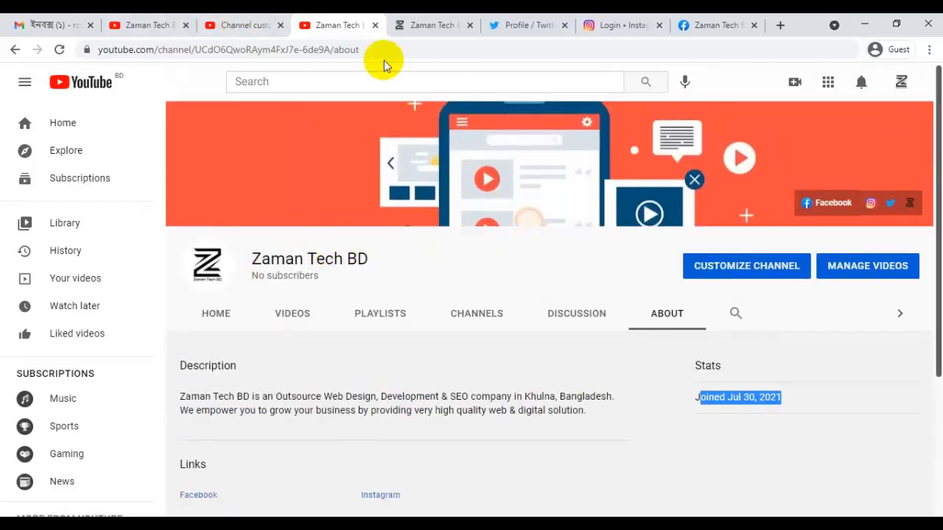
pyautogui.click(425, 26)
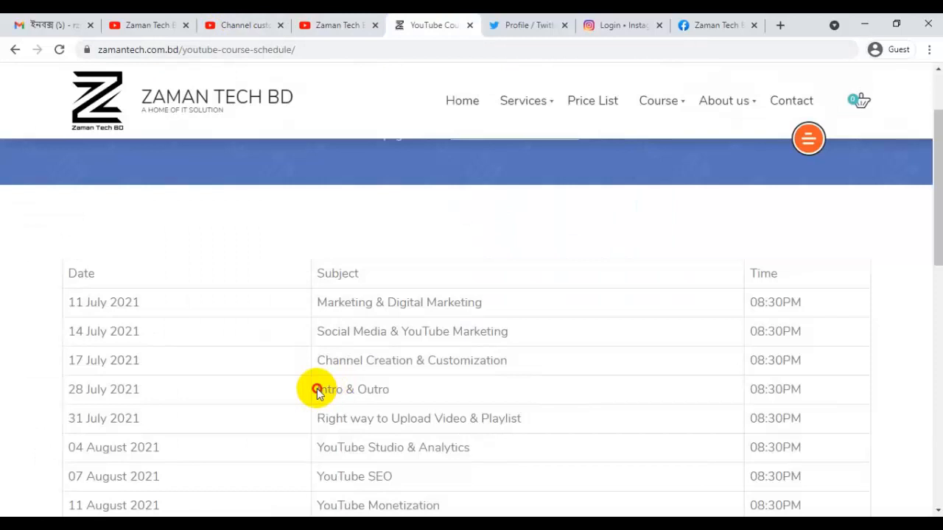
pyautogui.moveTo(317, 389); pyautogui.dragTo(388, 395)
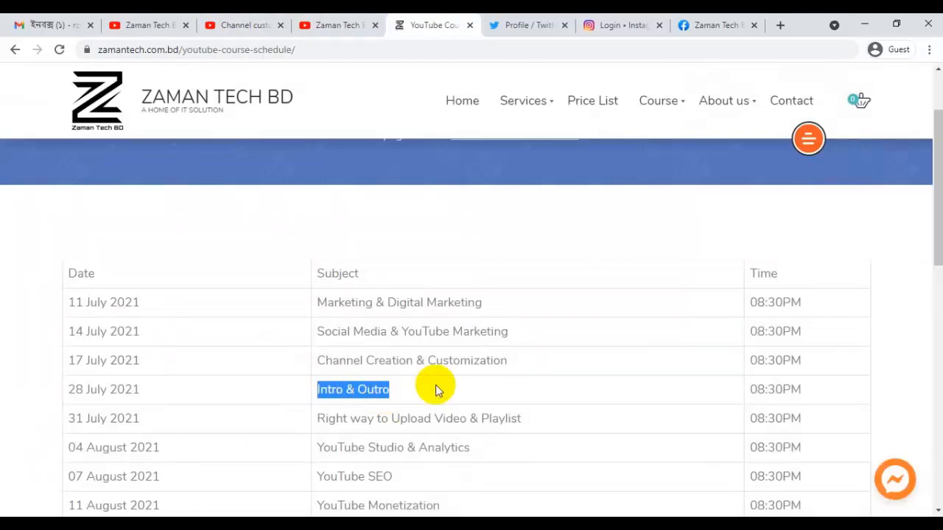